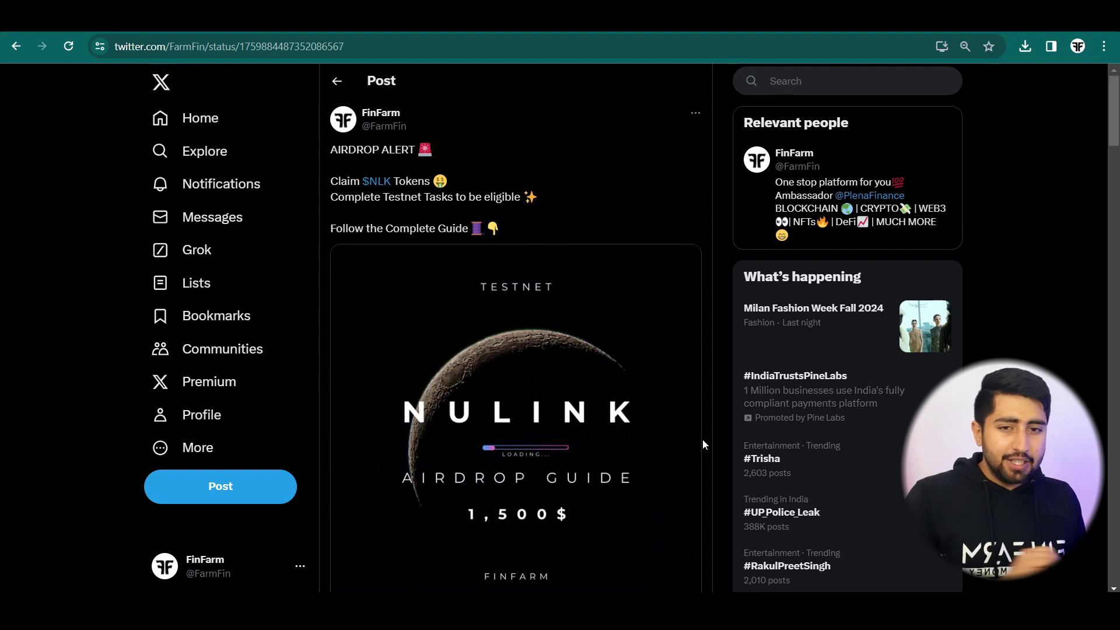
Step: Read the opening posts of FinFarm's NuLink airdrop guide thread on X
scroll(667, 427, "down", 3)
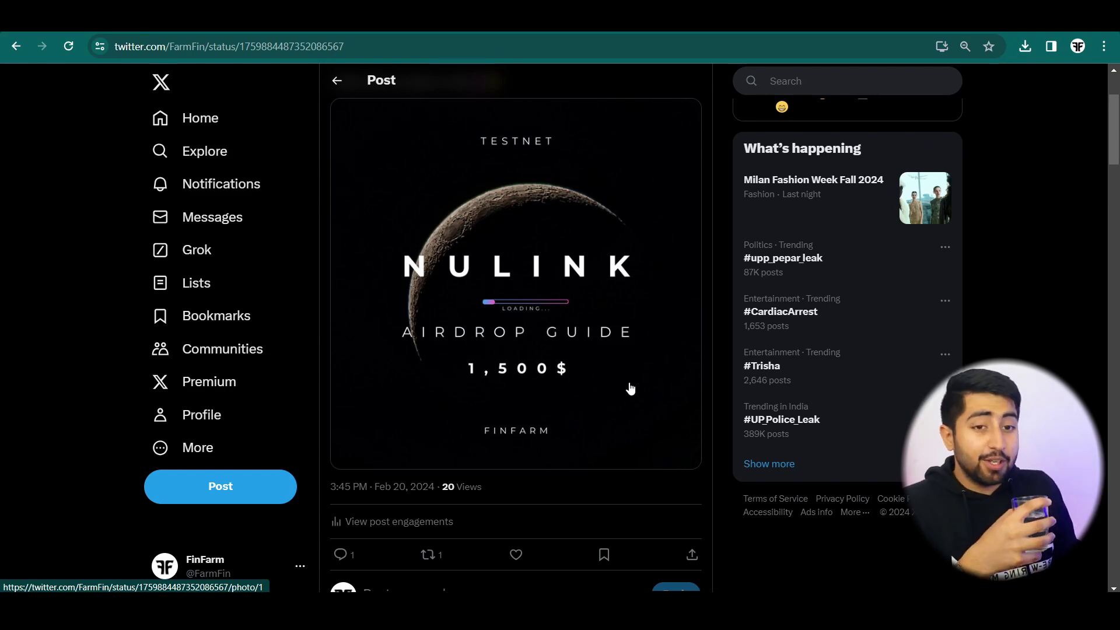
scroll(630, 388, "up", 3)
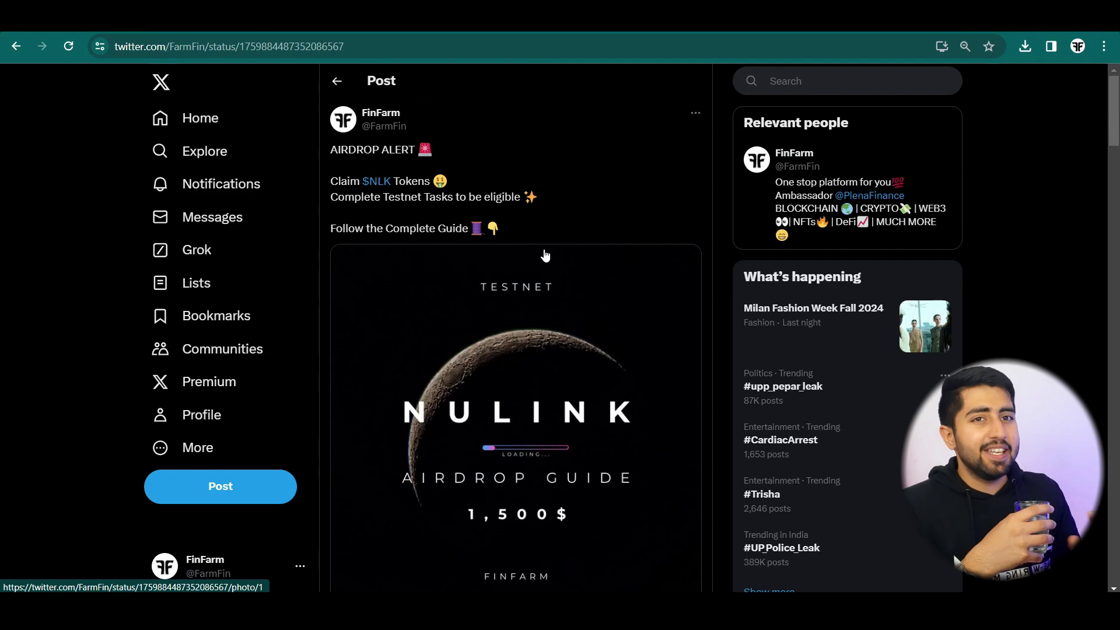
scroll(545, 256, "down", 10)
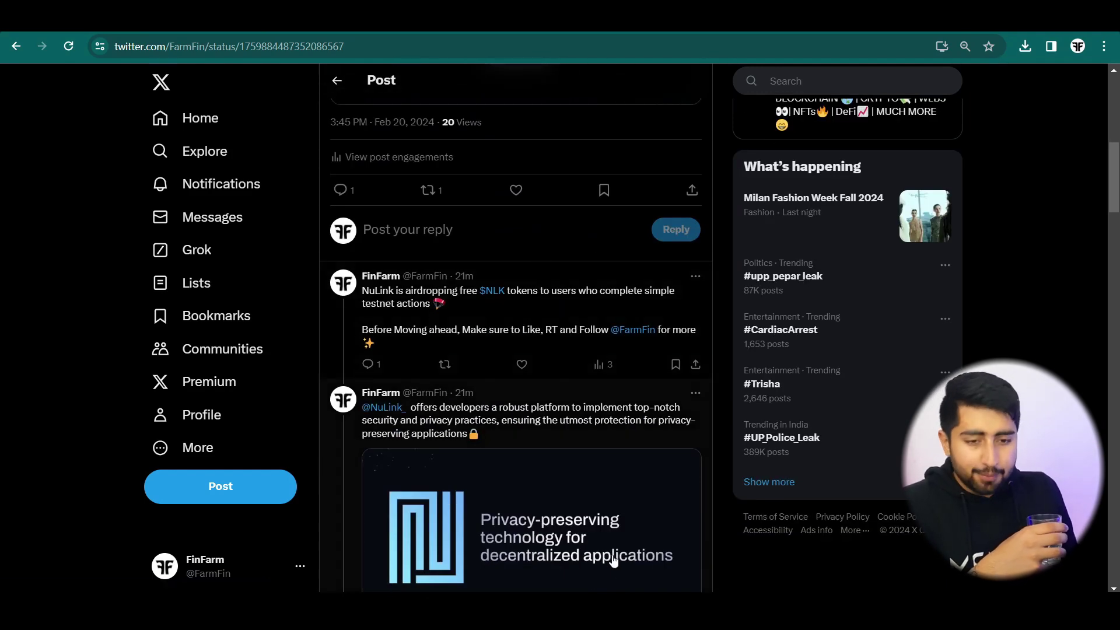
scroll(600, 453, "down", 1)
scroll(601, 453, "down", 2)
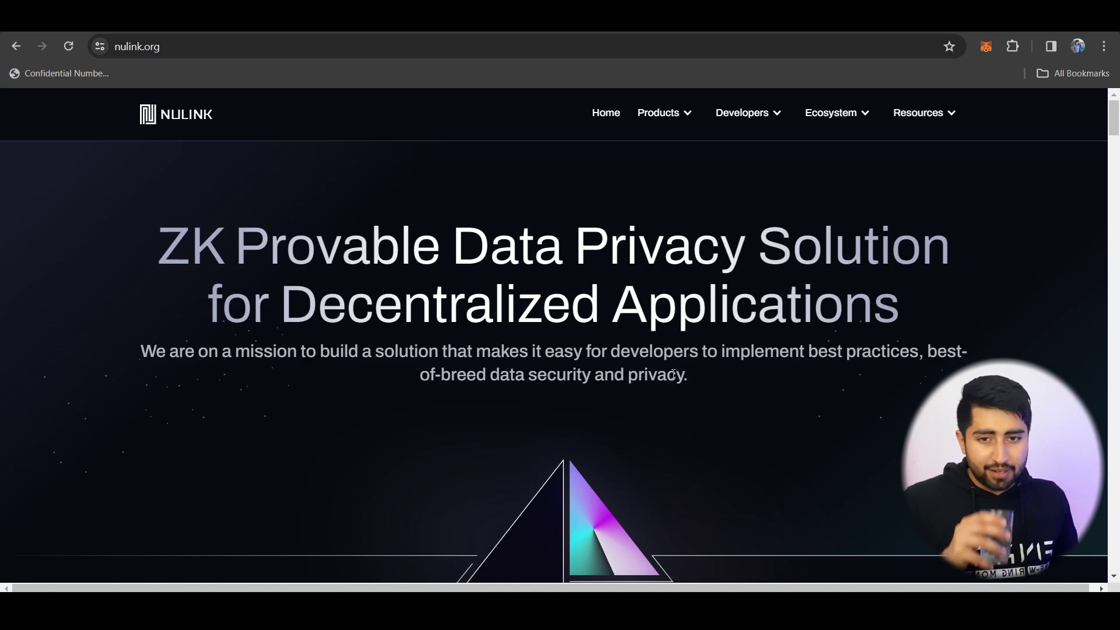
Step: Look over the NuLink homepage's introduction and its strategic backers
scroll(673, 374, "down", 5)
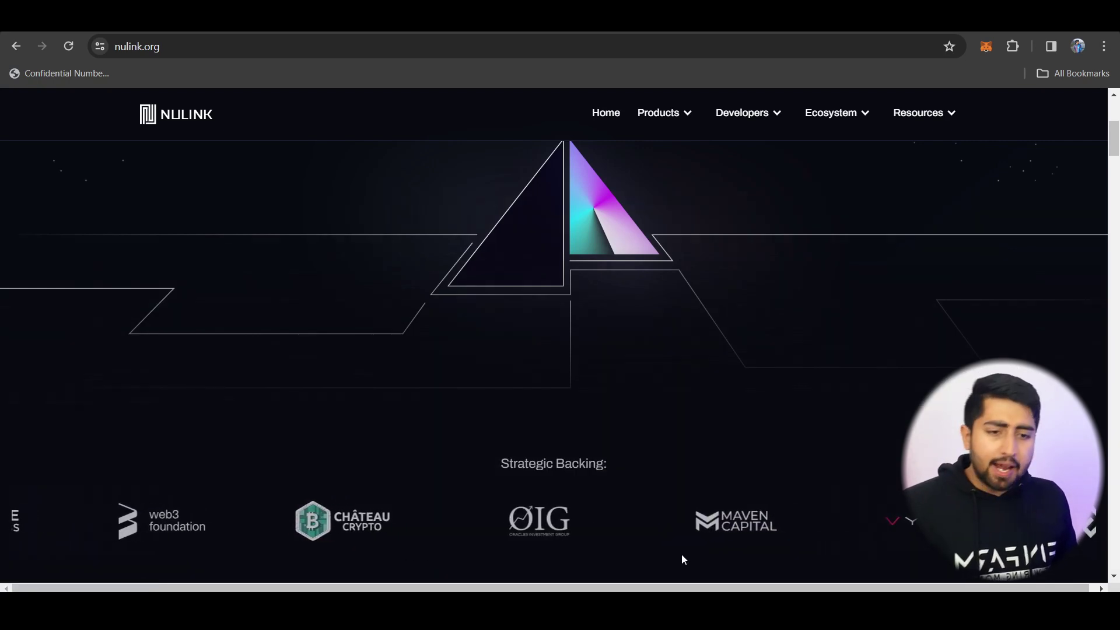
scroll(691, 554, "up", 5)
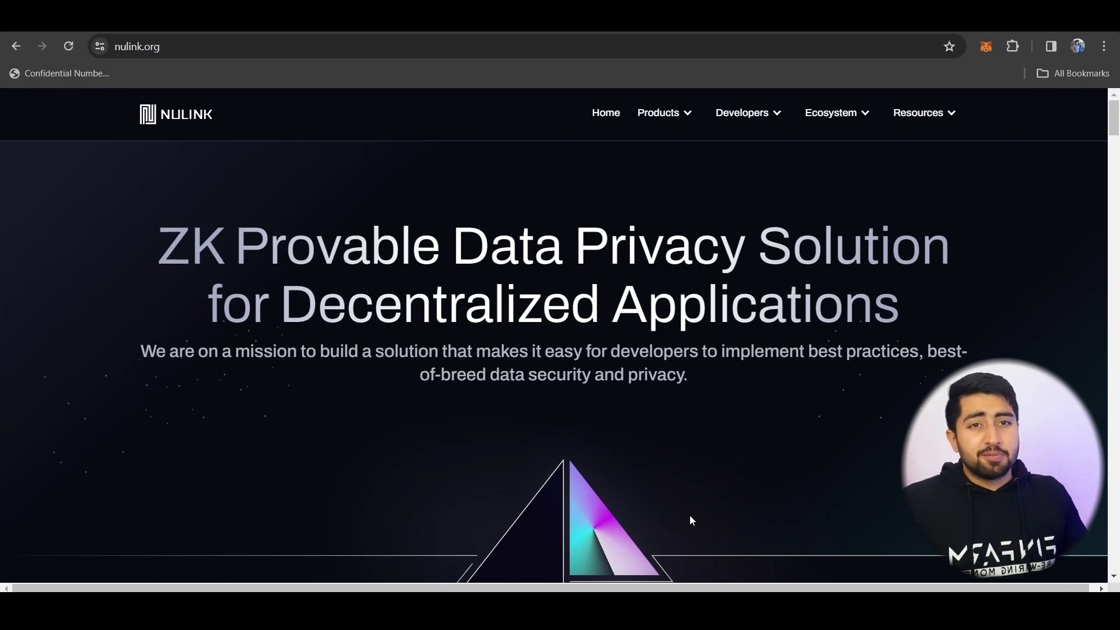
scroll(691, 519, "down", 5)
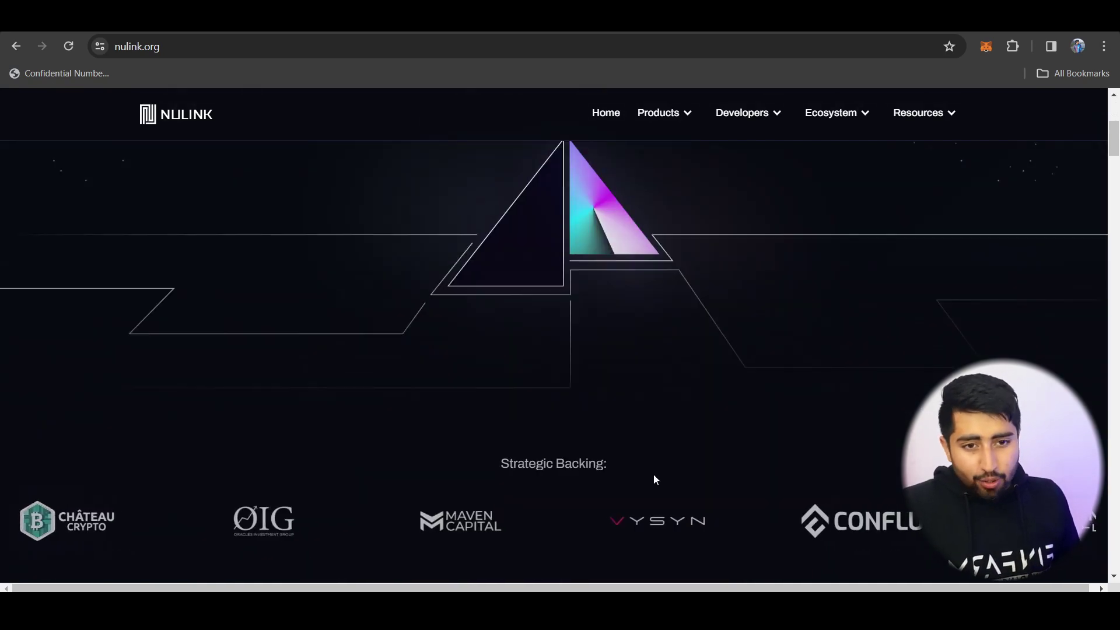
scroll(625, 387, "up", 1)
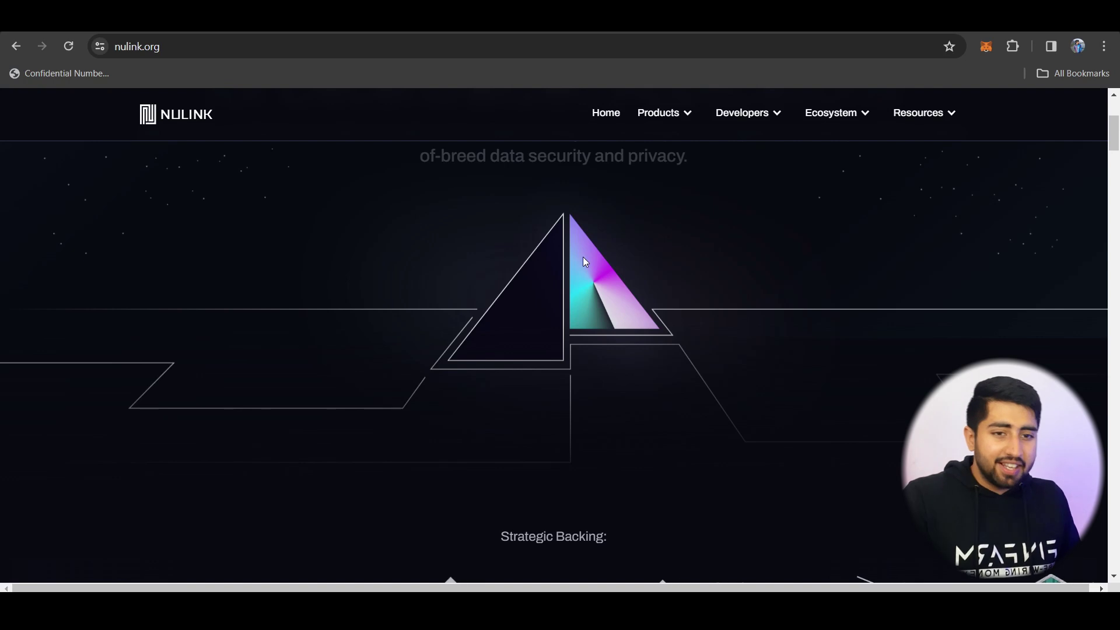
scroll(601, 296, "up", 3)
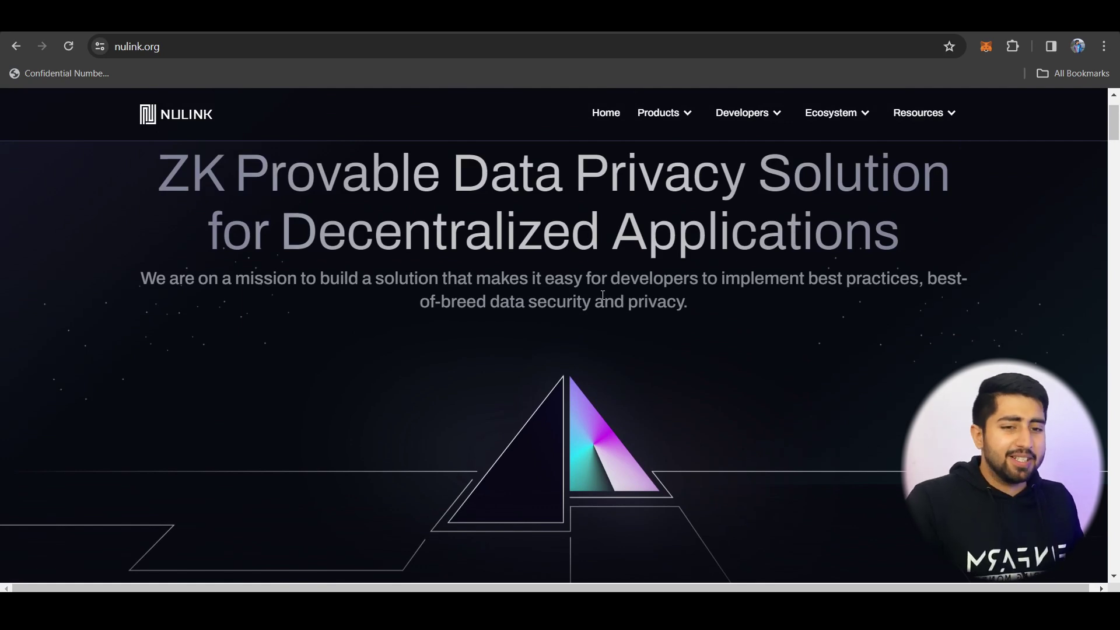
scroll(568, 380, "down", 1)
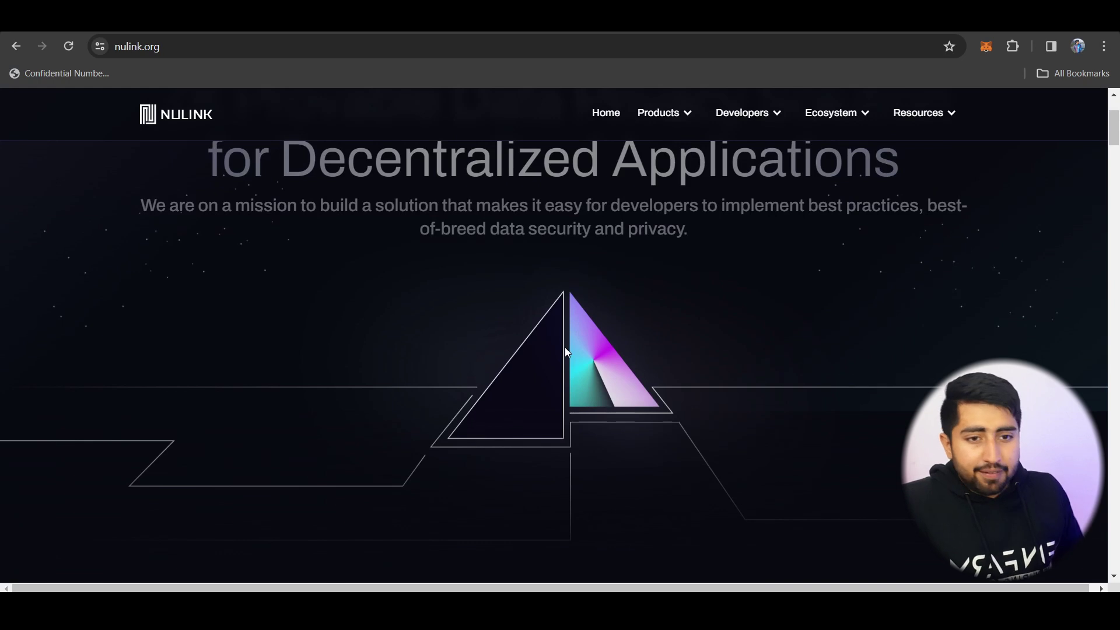
Step: Switch to the NuLink testnet dashboard and check the BNB balance in the MetaMask wallet
key("alt+Tab")
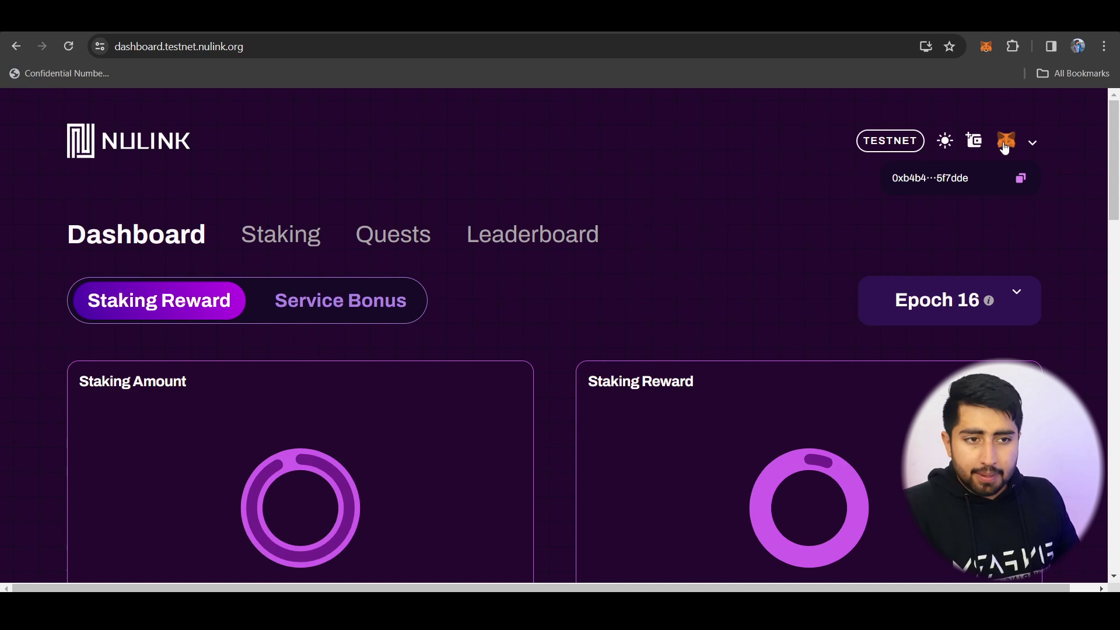
left_click(986, 50)
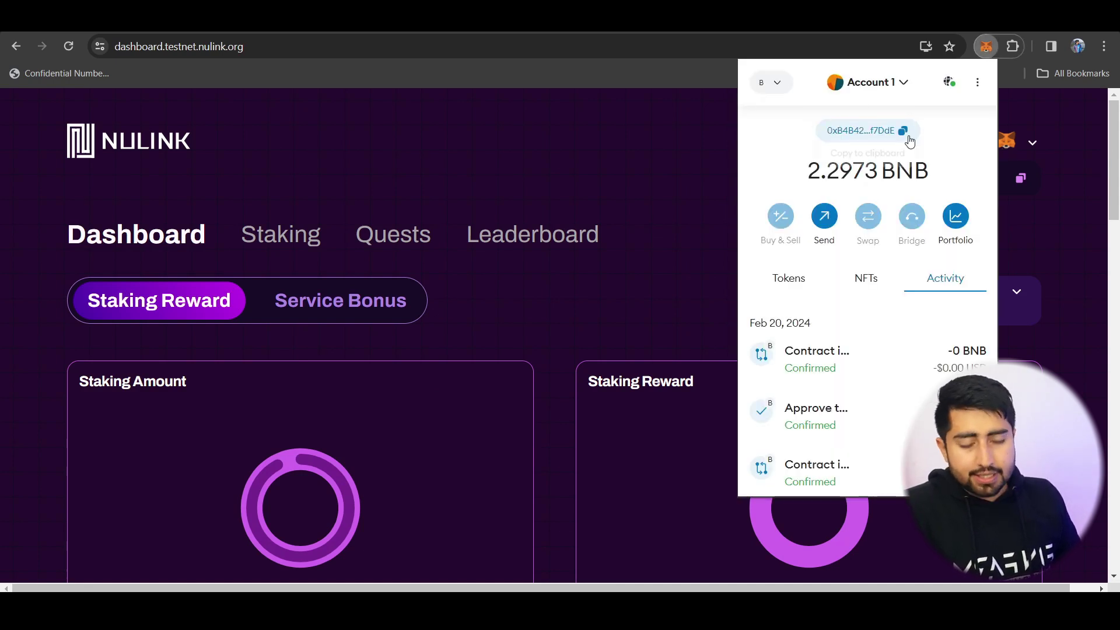
left_click(654, 173)
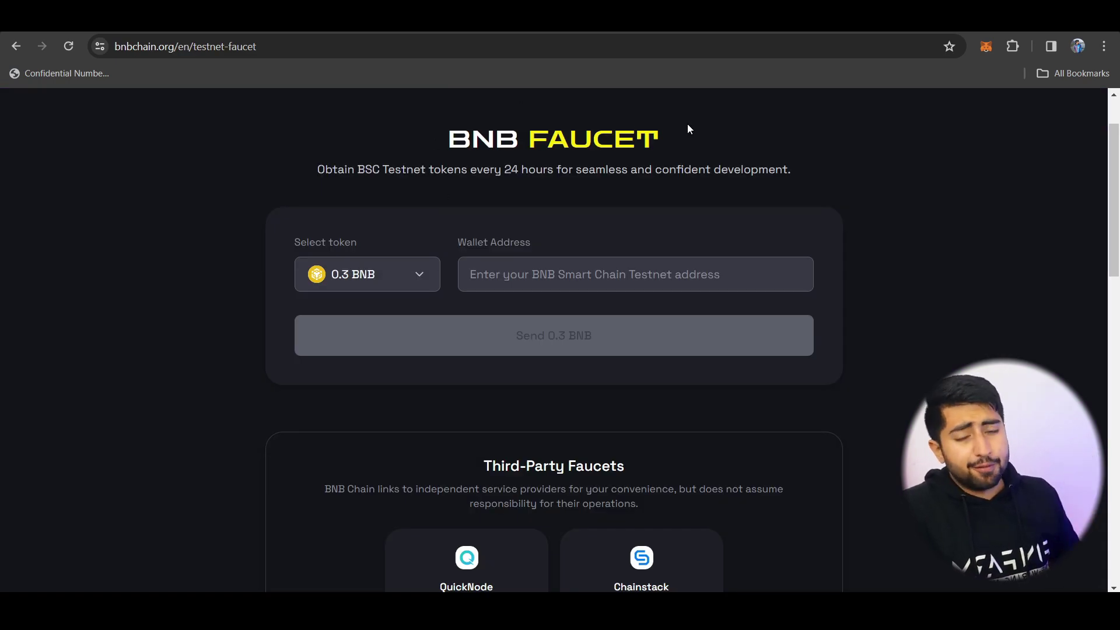
Step: Request 0.3 BNB from the BNB testnet faucet for the wallet address copied from MetaMask
left_click(541, 274)
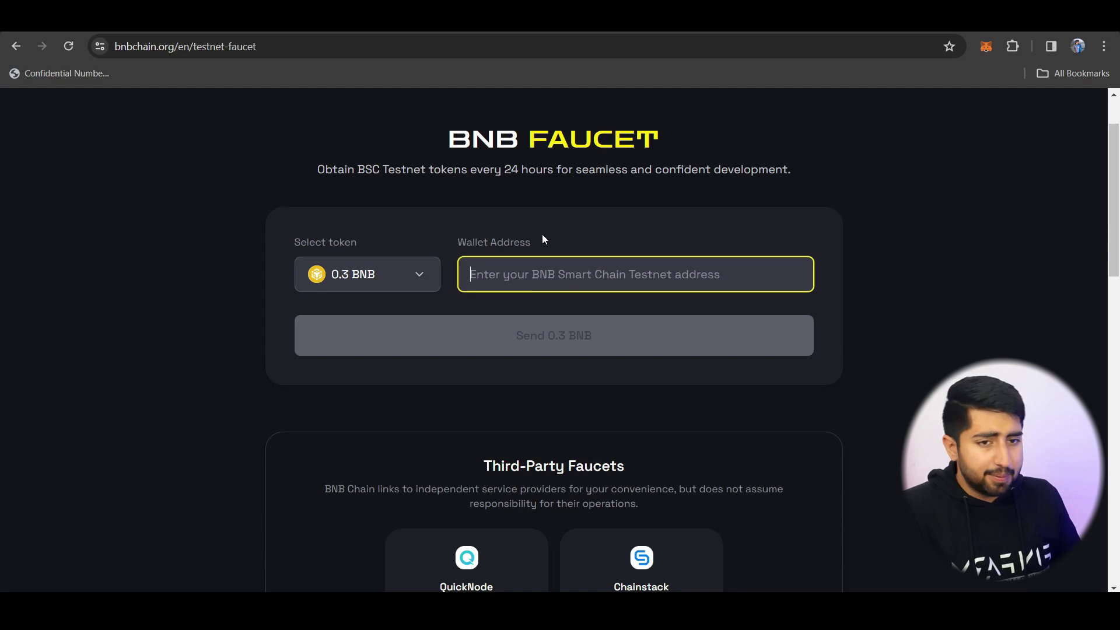
left_click(984, 46)
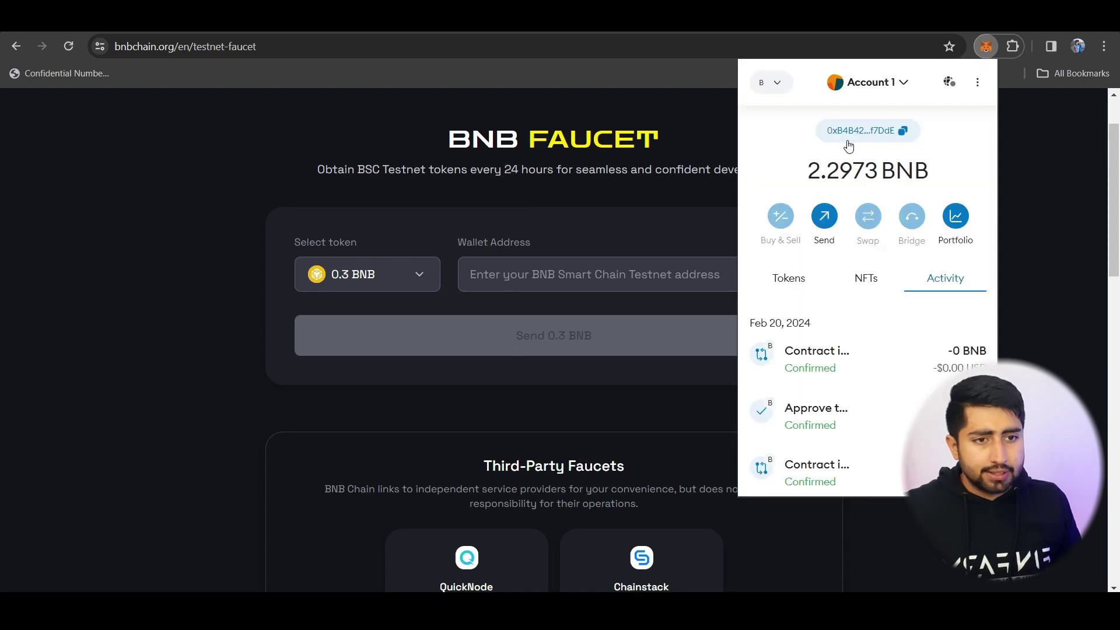
left_click(897, 132)
left_click(586, 277)
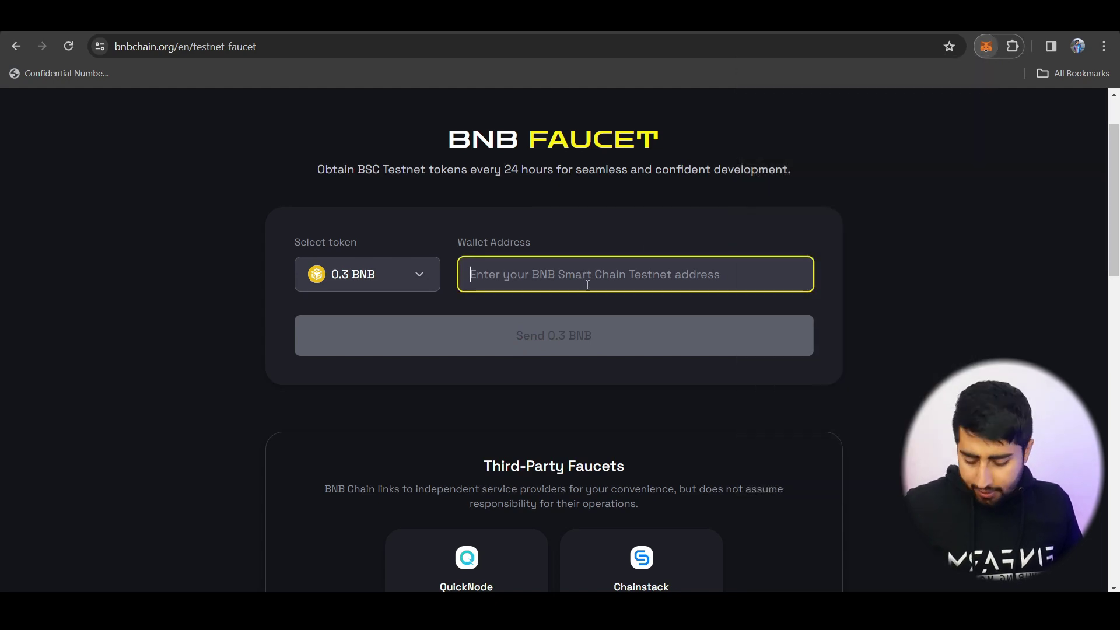
key("ctrl+v")
left_click(605, 344)
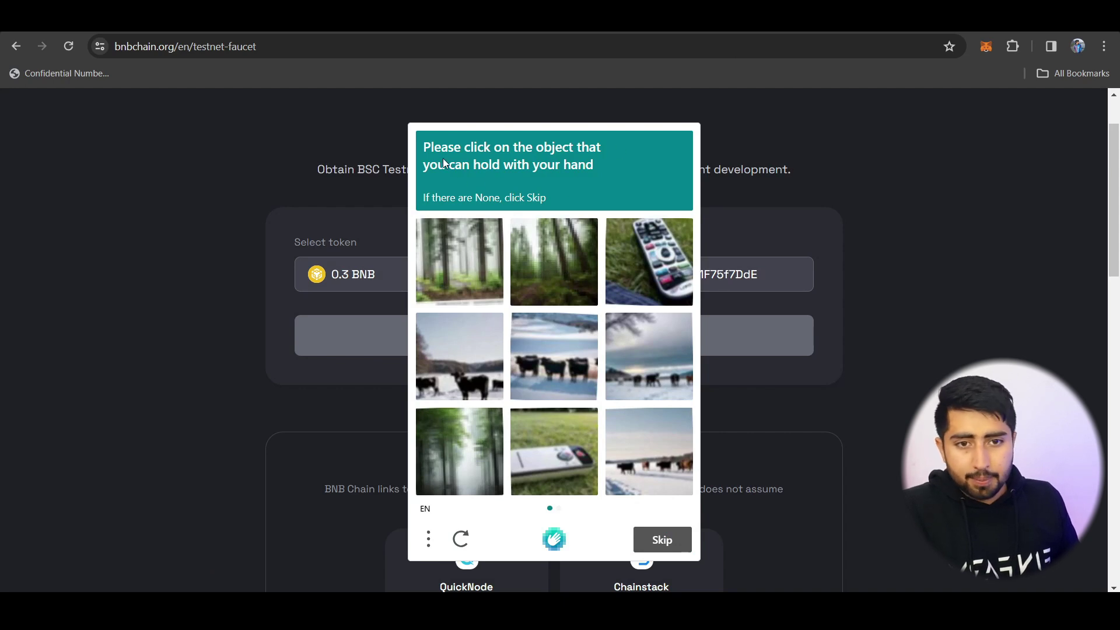
Step: Complete the faucet's image verification by choosing the objects that can be held by hand, and dismiss the result dialog
left_click(658, 264)
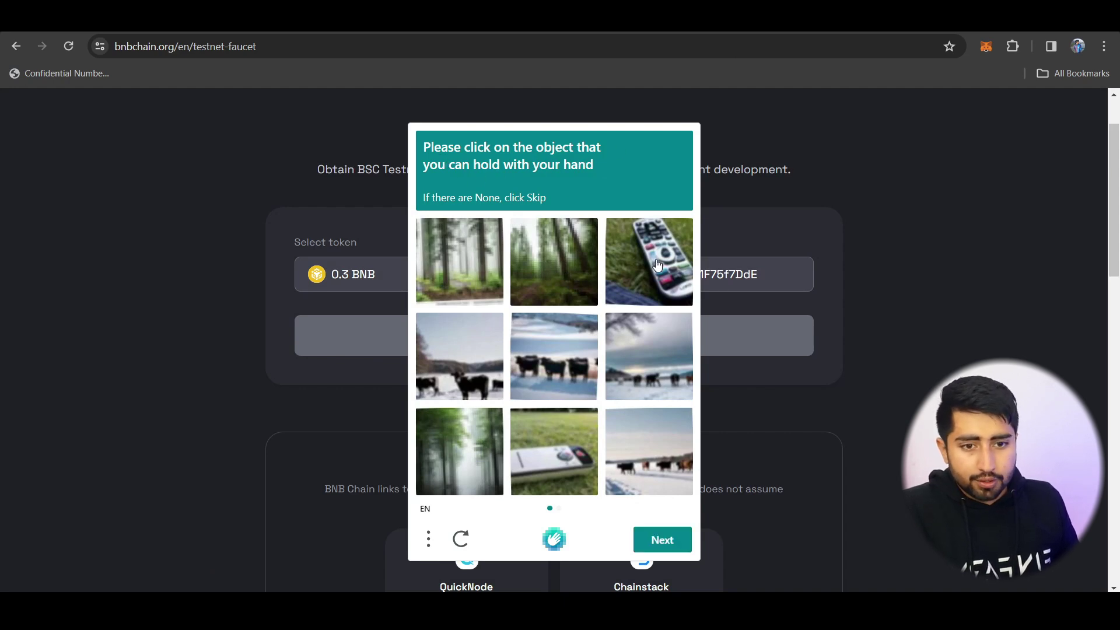
left_click(563, 474)
left_click(661, 541)
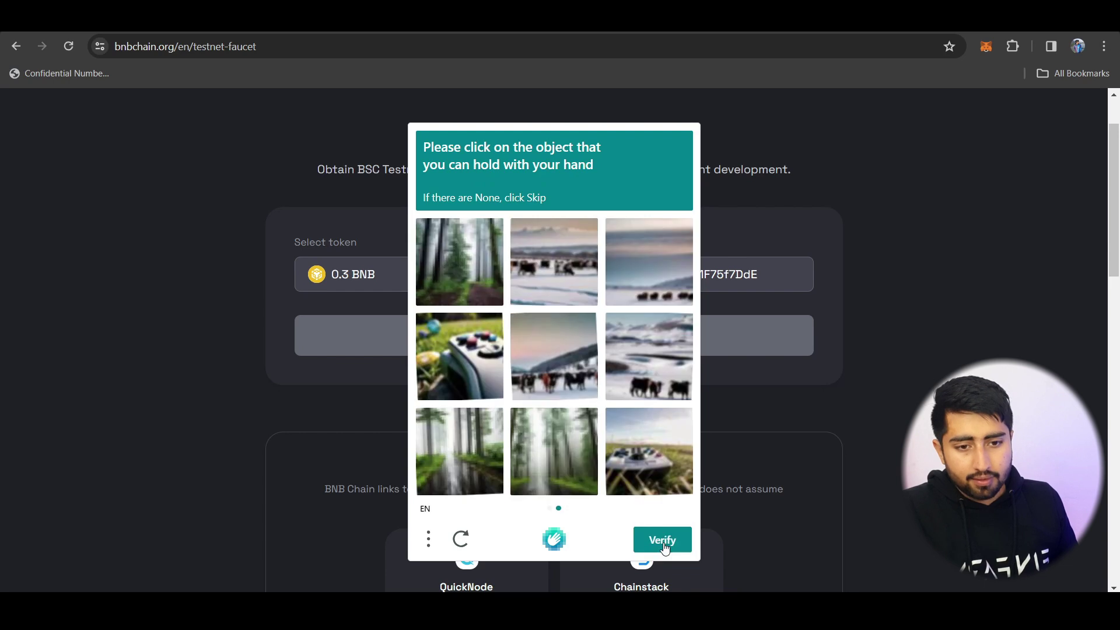
left_click(466, 379)
left_click(659, 474)
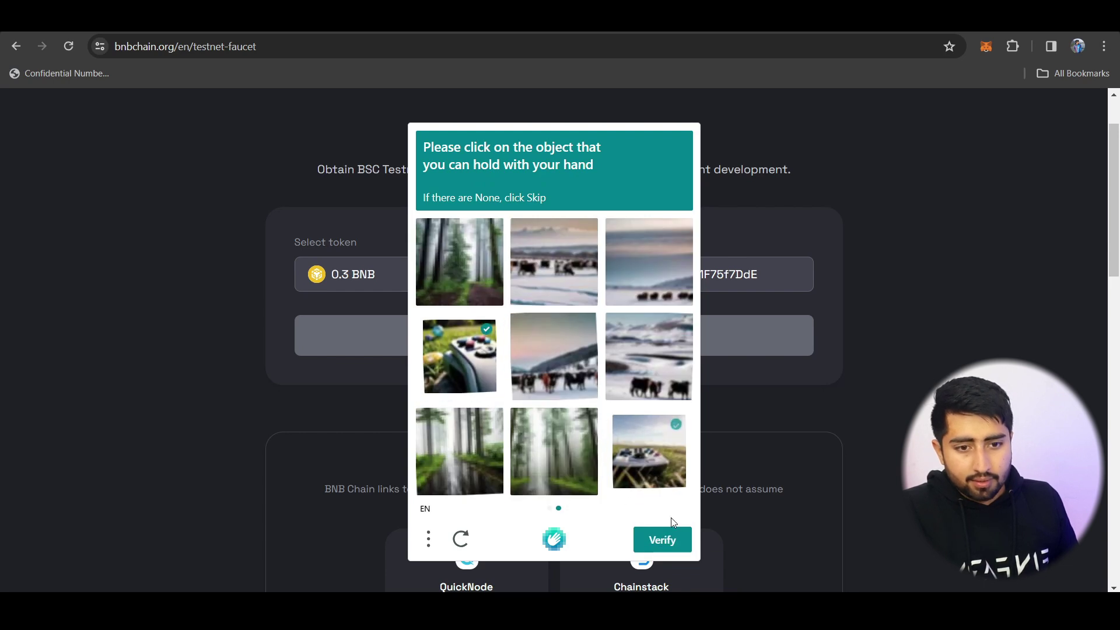
left_click(673, 545)
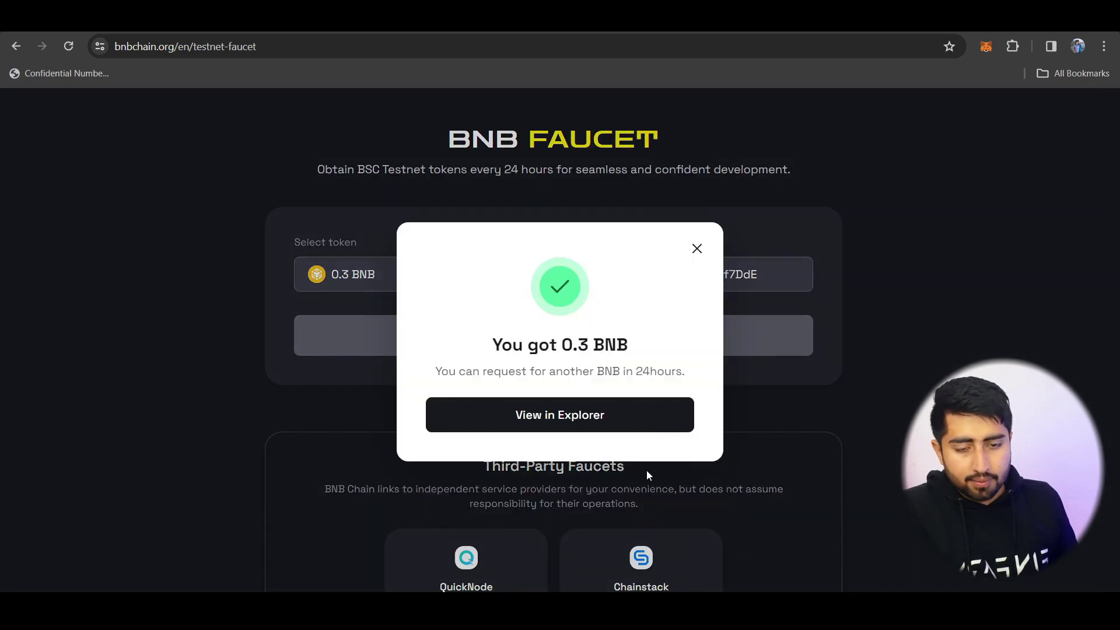
left_click(702, 249)
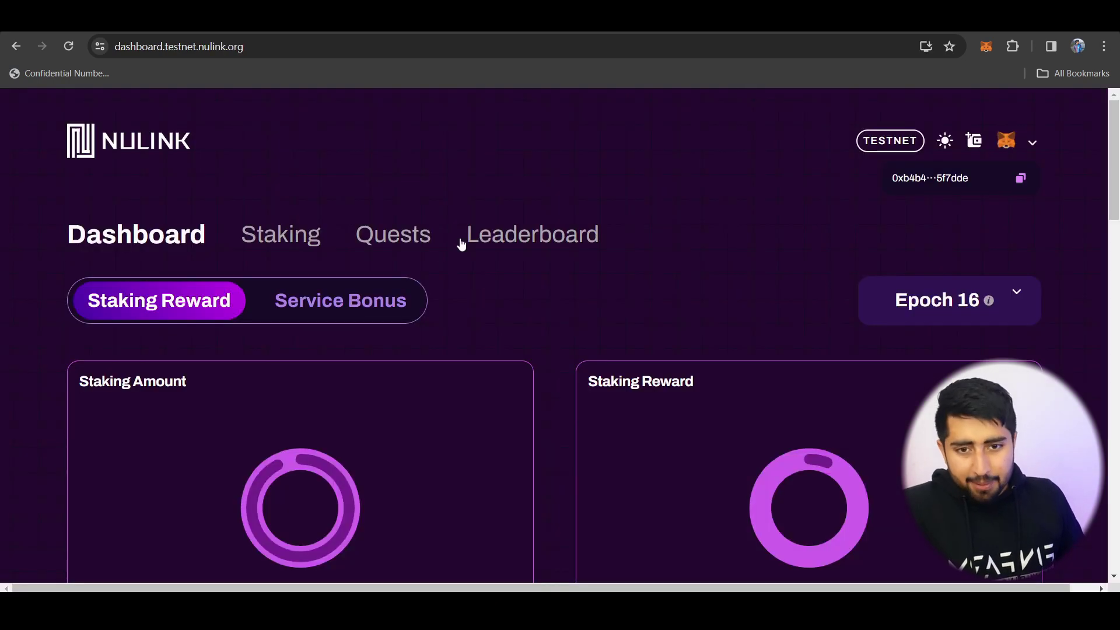
Step: Examine the NuLink dashboard's options for adding Test NLK and Test BNB to the wallet, without requesting any
scroll(448, 272, "down", 2)
scroll(516, 276, "up", 2)
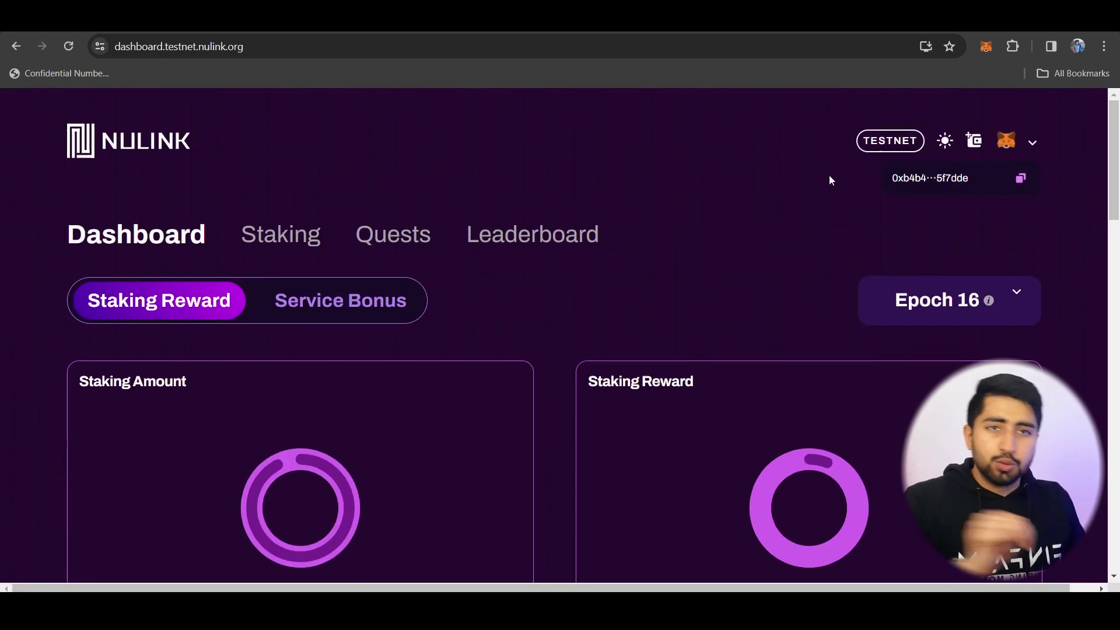
left_click(972, 144)
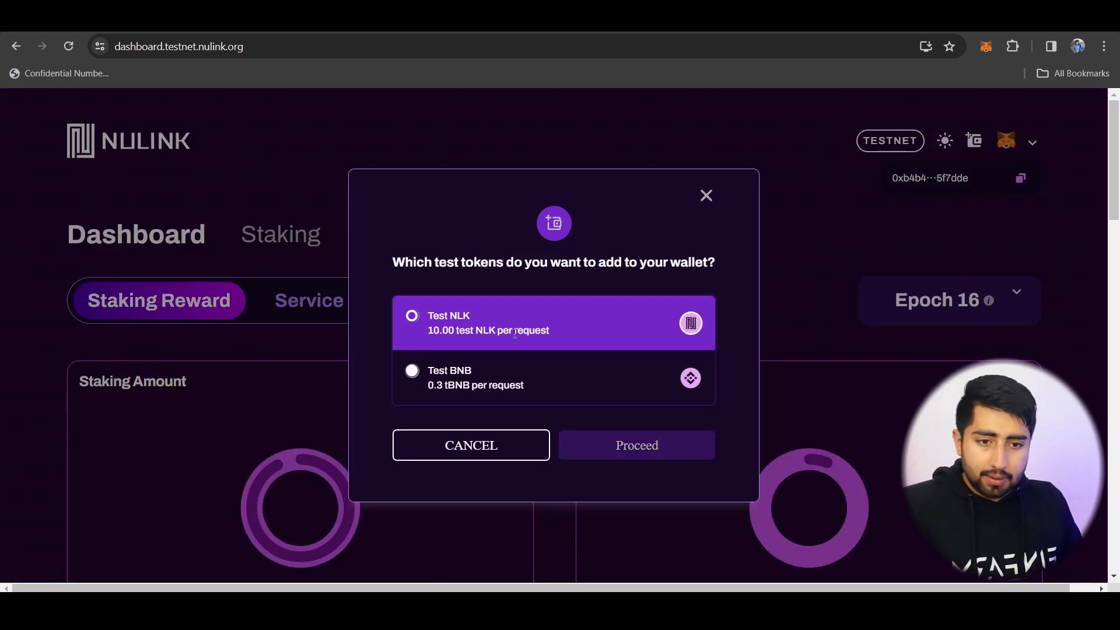
left_click(706, 196)
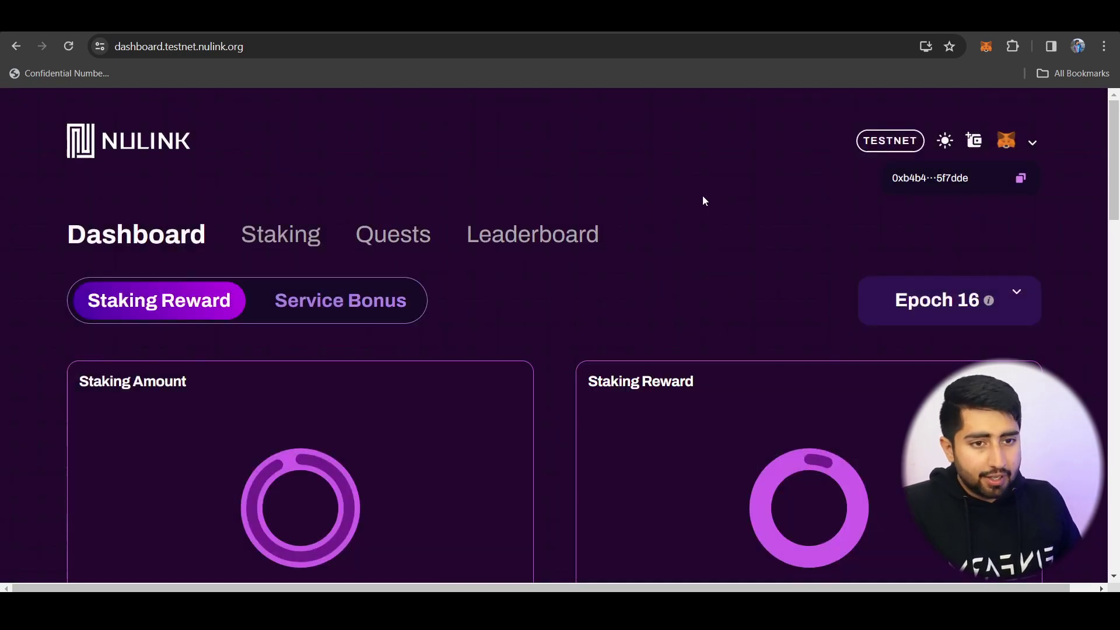
left_click(972, 144)
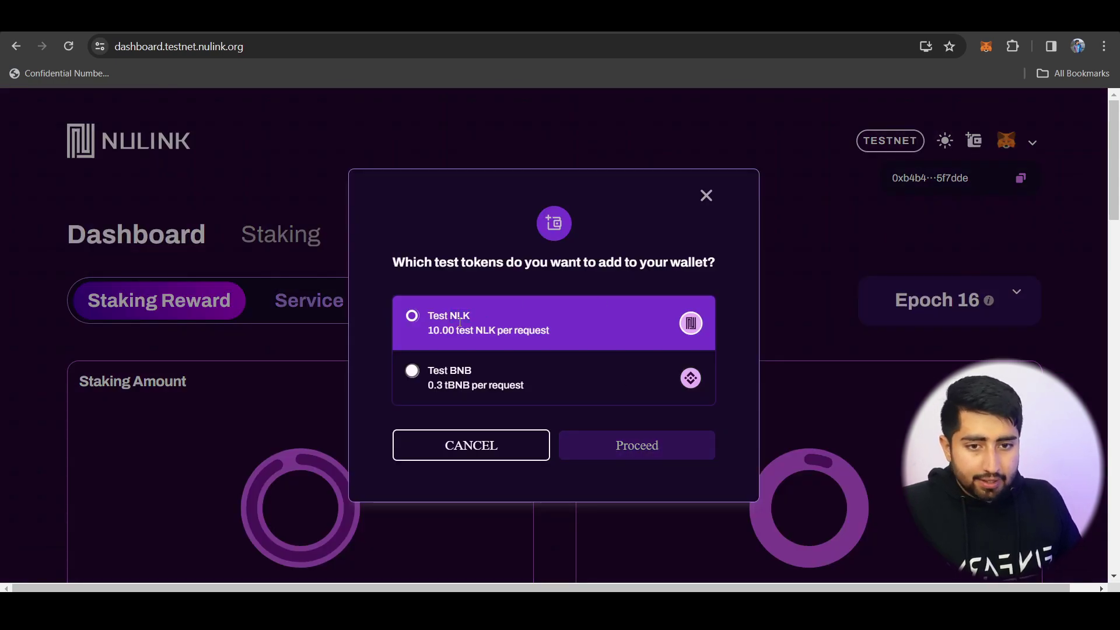
left_click(706, 196)
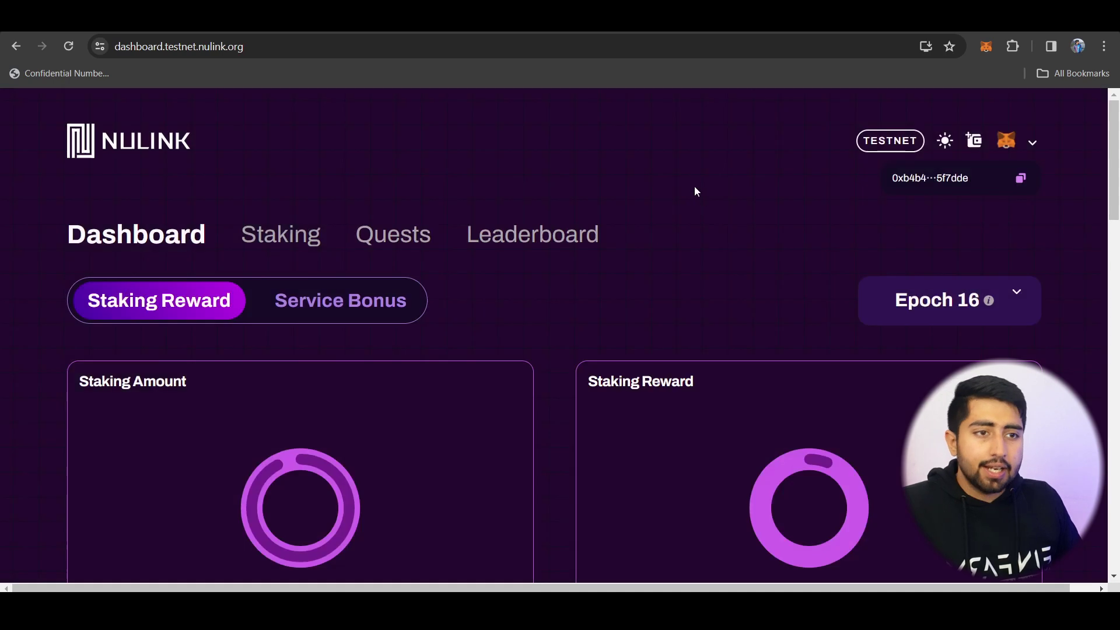
Step: Check the token list of the MetaMask account
left_click(984, 48)
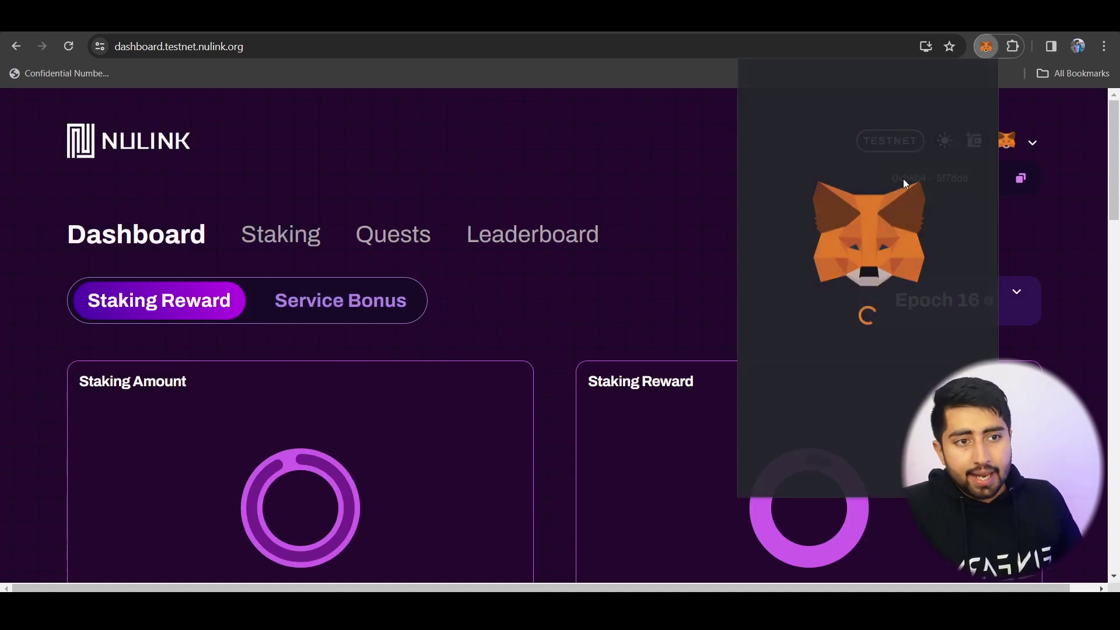
left_click(815, 278)
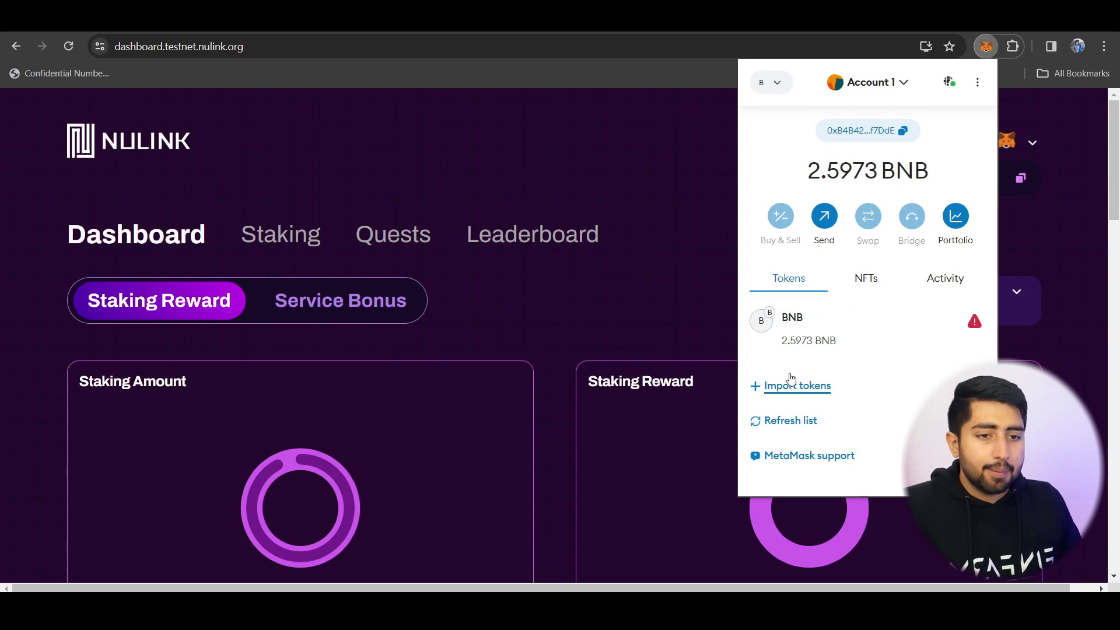
left_click(667, 322)
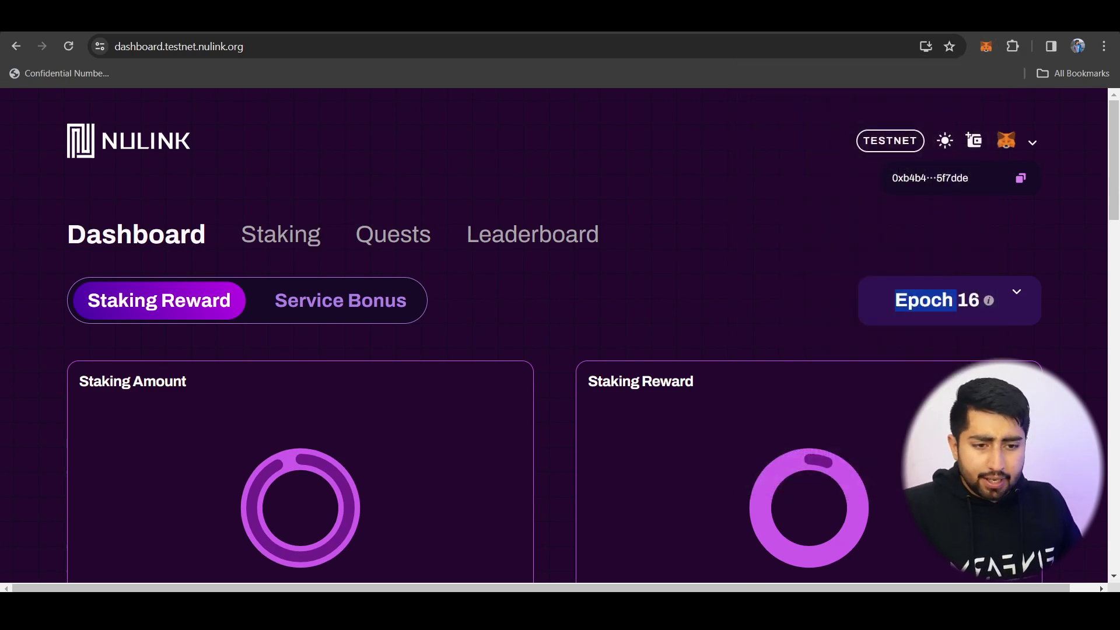
Step: Switch to X and examine the claim deadline in FinFarm's Beraplug airdrop post
left_click(671, 611)
scroll(577, 339, "down", 2)
scroll(577, 339, "down", 5)
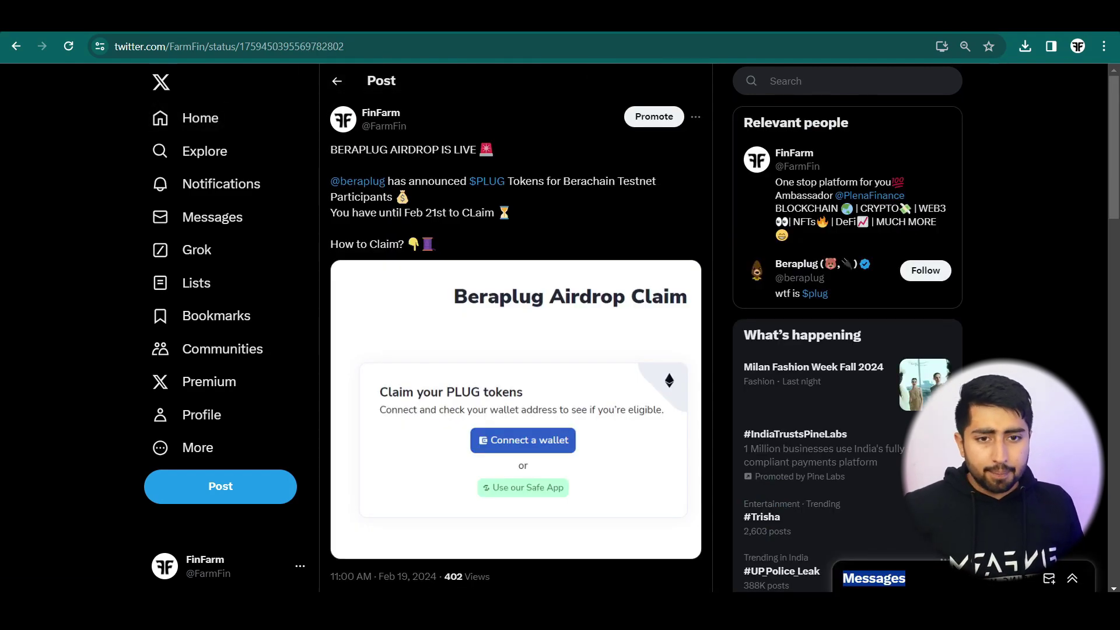
double_click(431, 212)
left_click(447, 213)
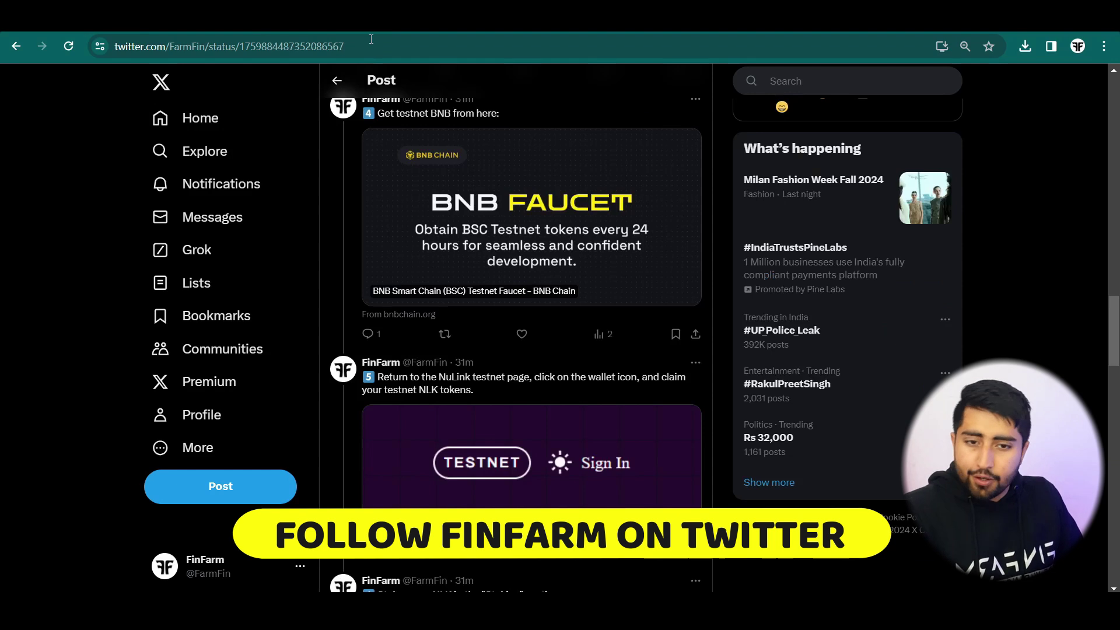
Step: Review the guide thread's posts on staking and quests, and open the Staking section of the NuLink testnet dashboard
scroll(418, 270, "down", 5)
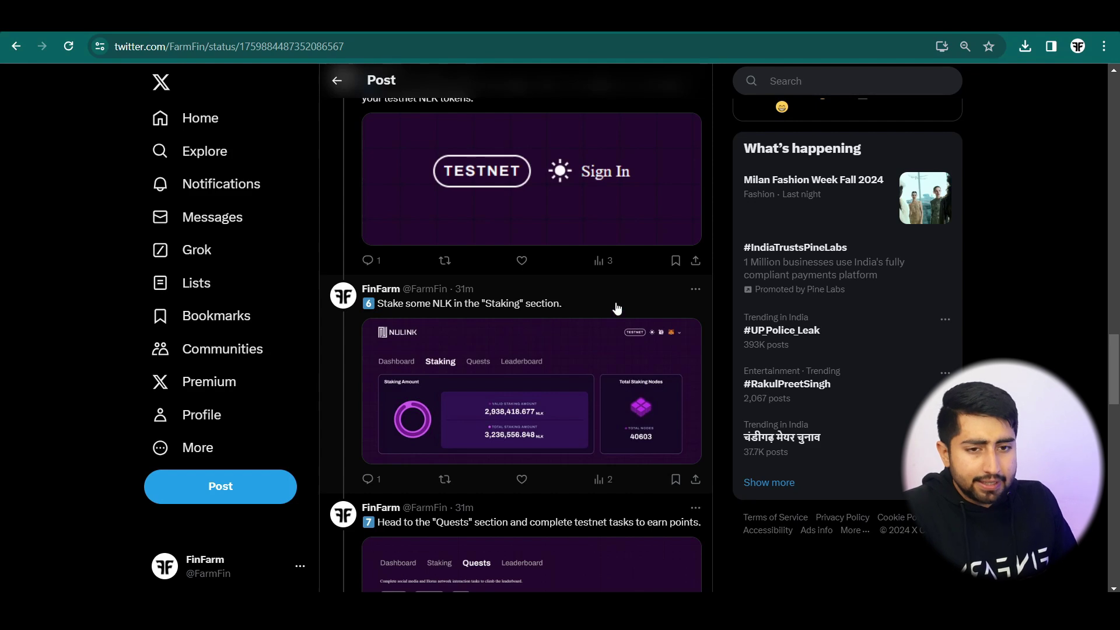
scroll(617, 308, "down", 1)
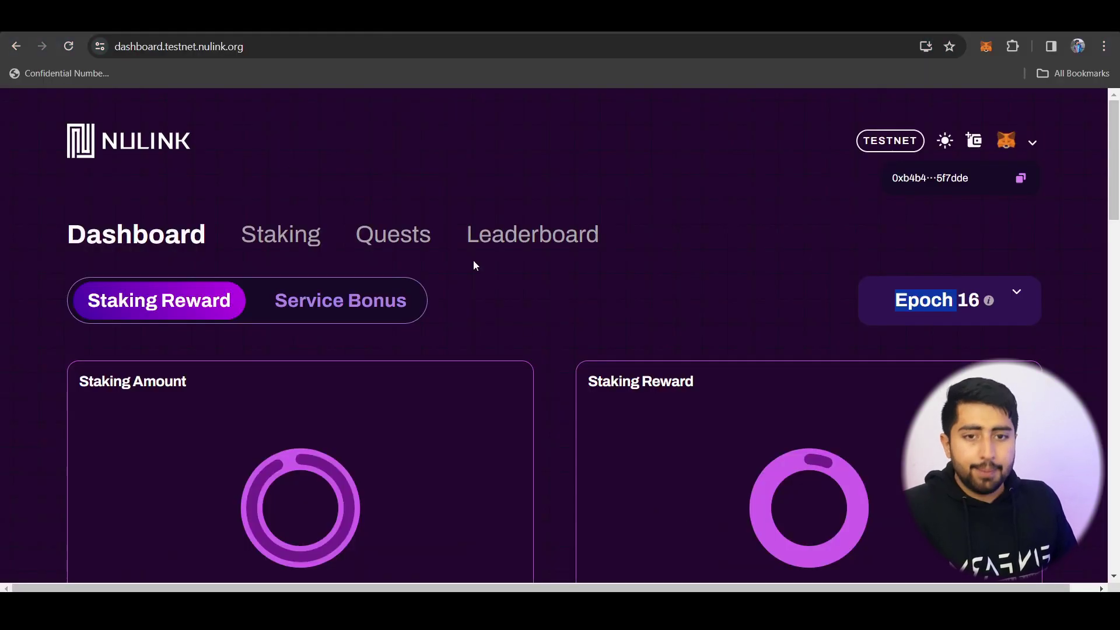
left_click(308, 249)
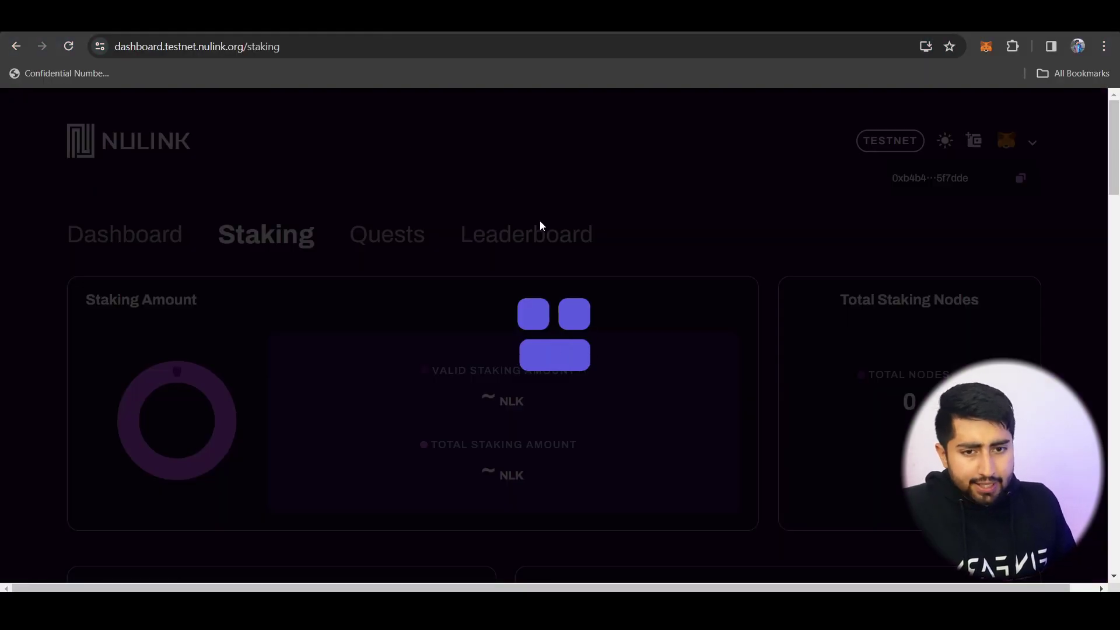
Step: Stake 1 NLK from the wallet balance, check the fee of the MetaMask transaction and confirm it
scroll(479, 204, "down", 1)
scroll(434, 245, "down", 2)
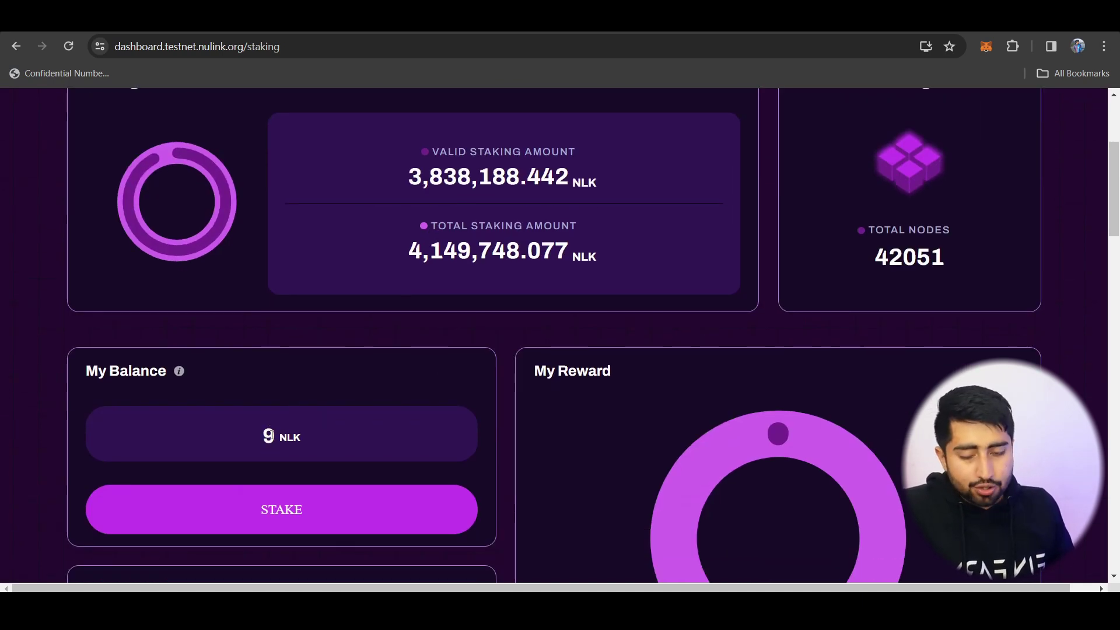
scroll(425, 383, "down", 2)
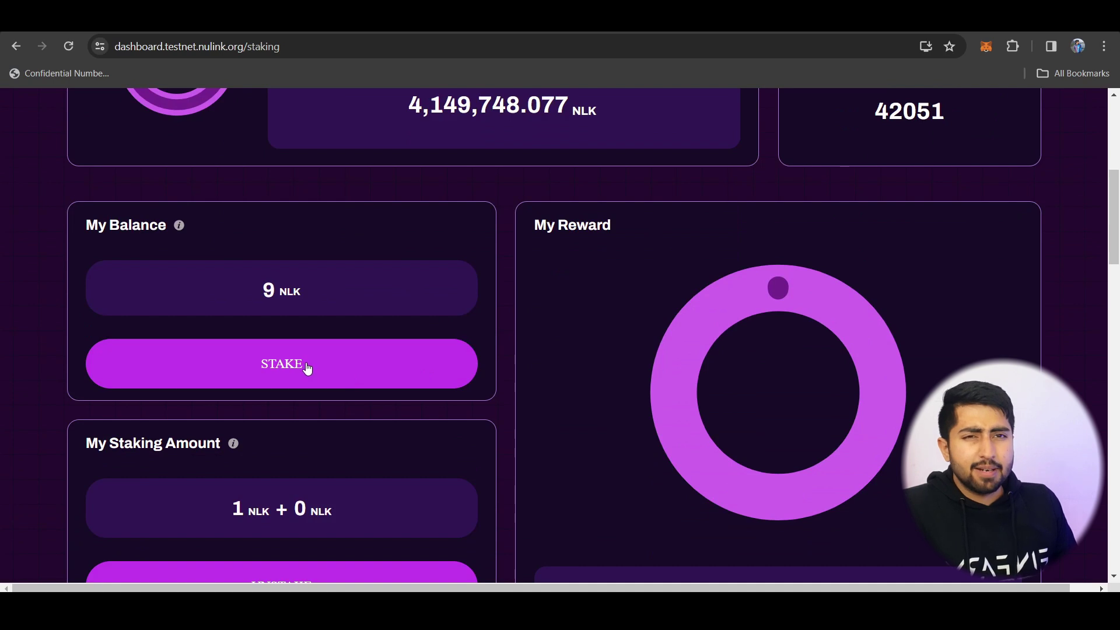
left_click(308, 366)
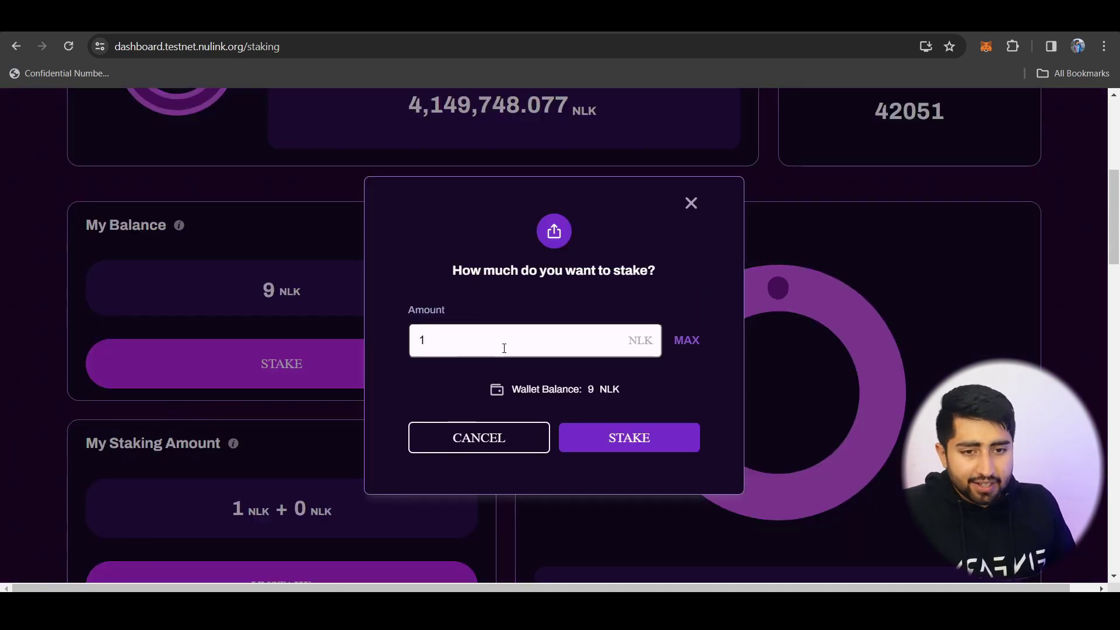
left_click(592, 450)
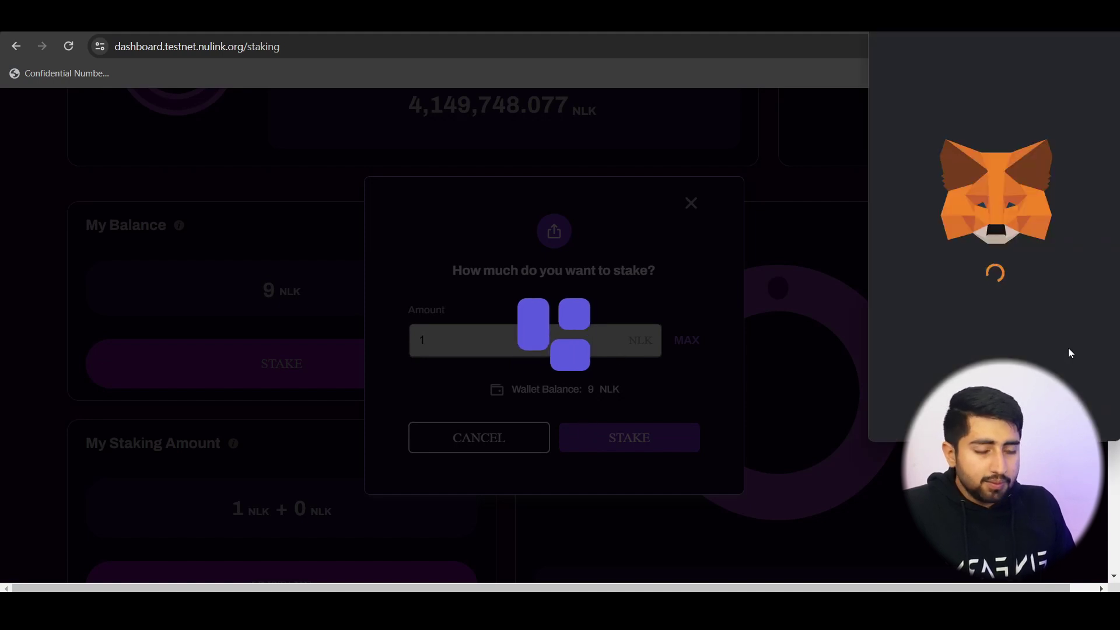
scroll(992, 270, "down", 2)
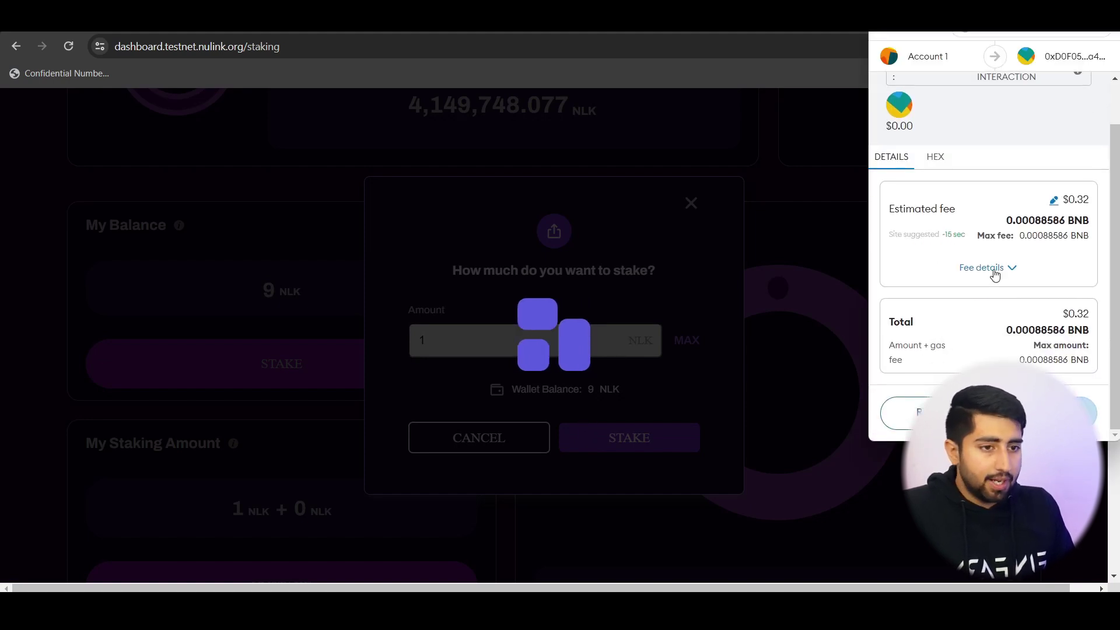
left_click_drag(1007, 330, 1036, 330)
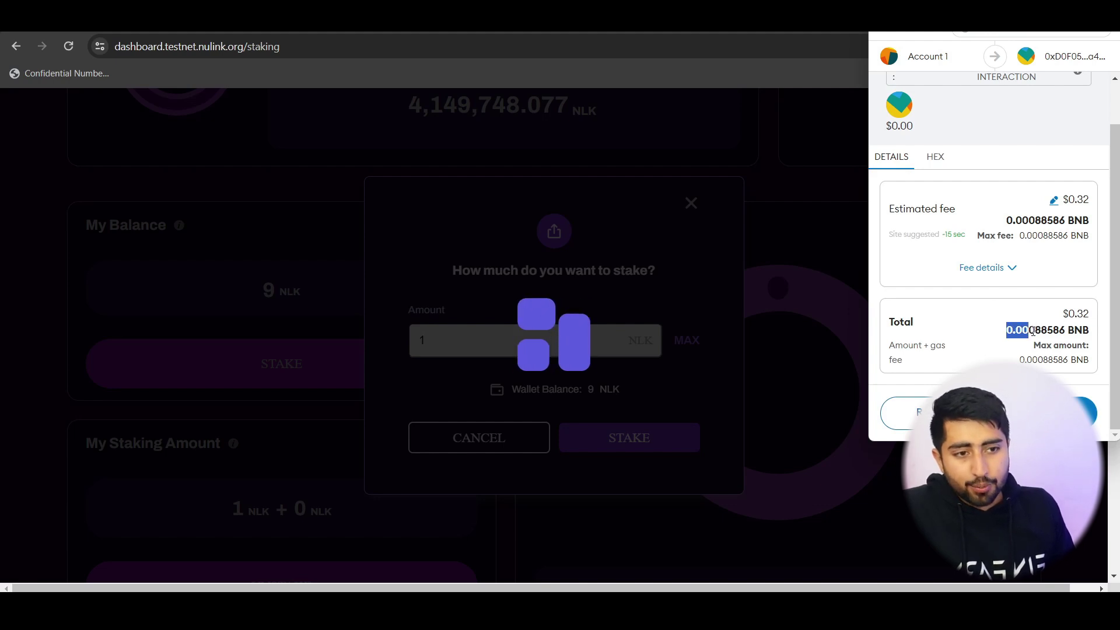
left_click(1035, 331)
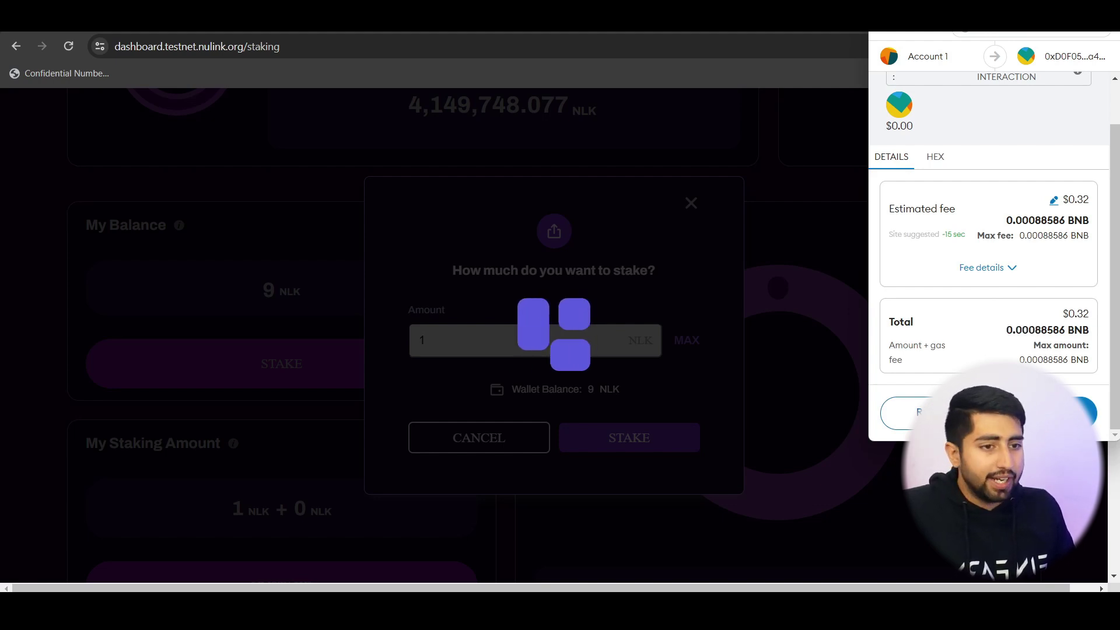
left_click(1079, 413)
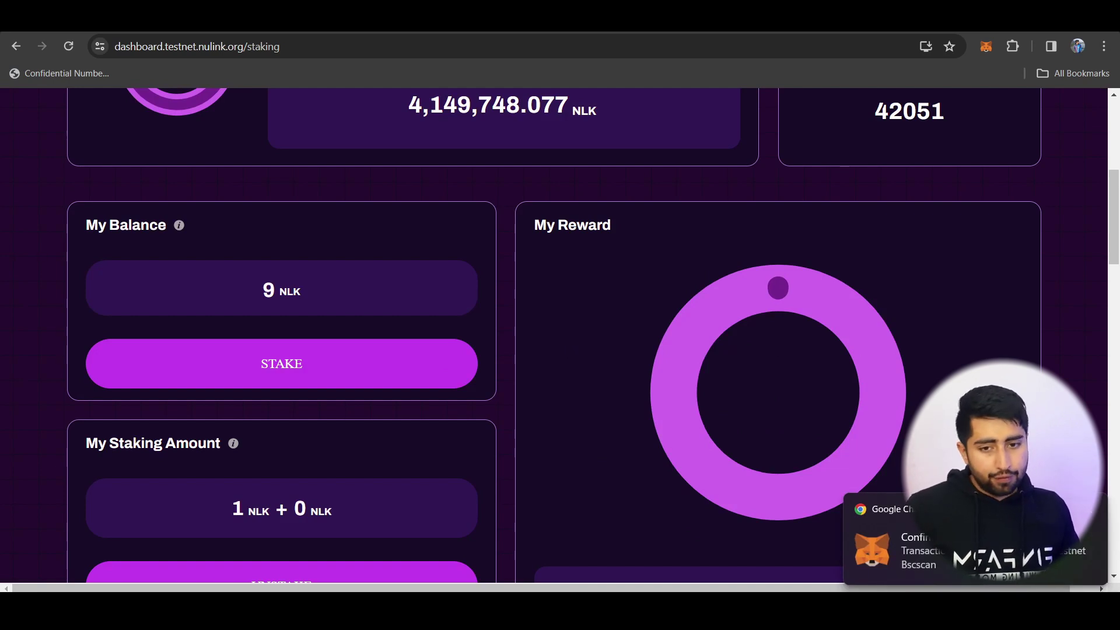
Step: Examine the staking amount, claimable deposits and reward figures on the Staking page
scroll(792, 347, "down", 1)
scroll(794, 347, "down", 2)
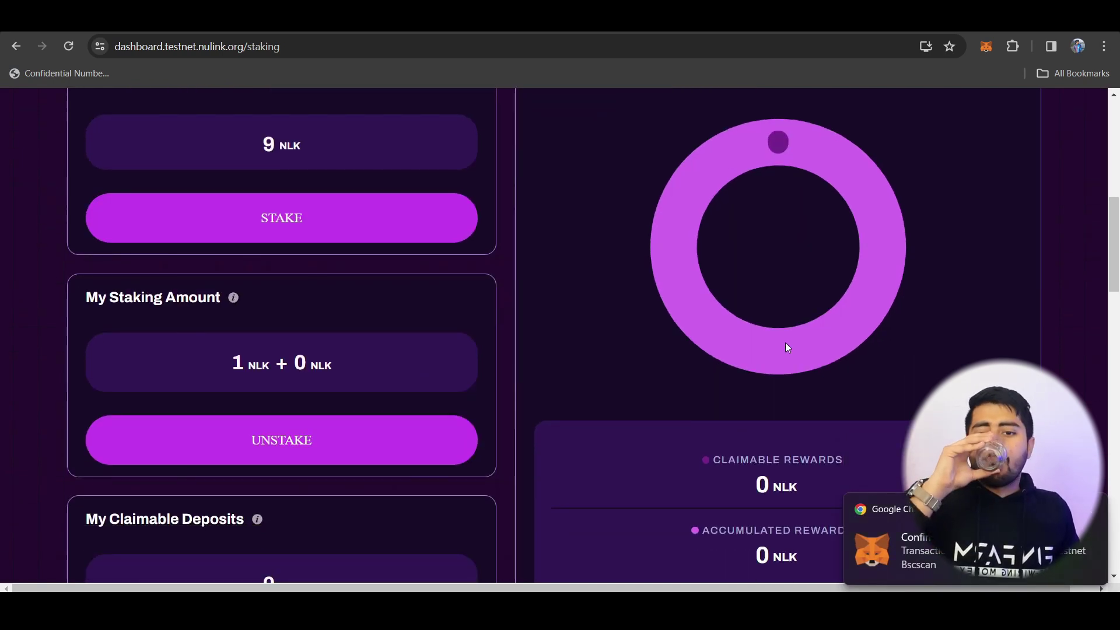
scroll(771, 344, "down", 2)
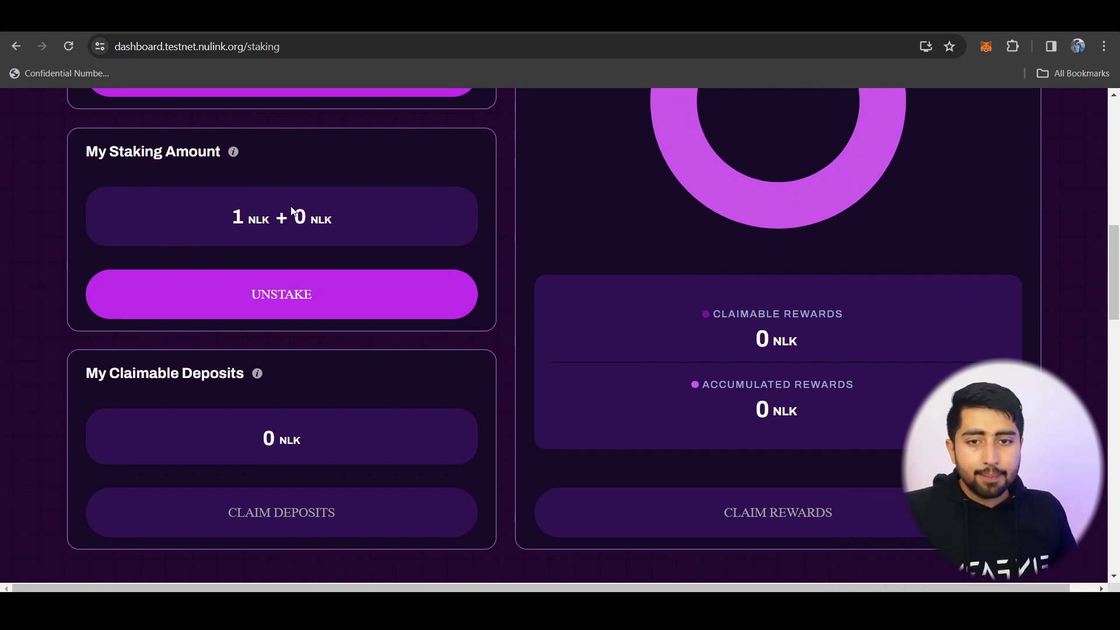
scroll(475, 352, "up", 4)
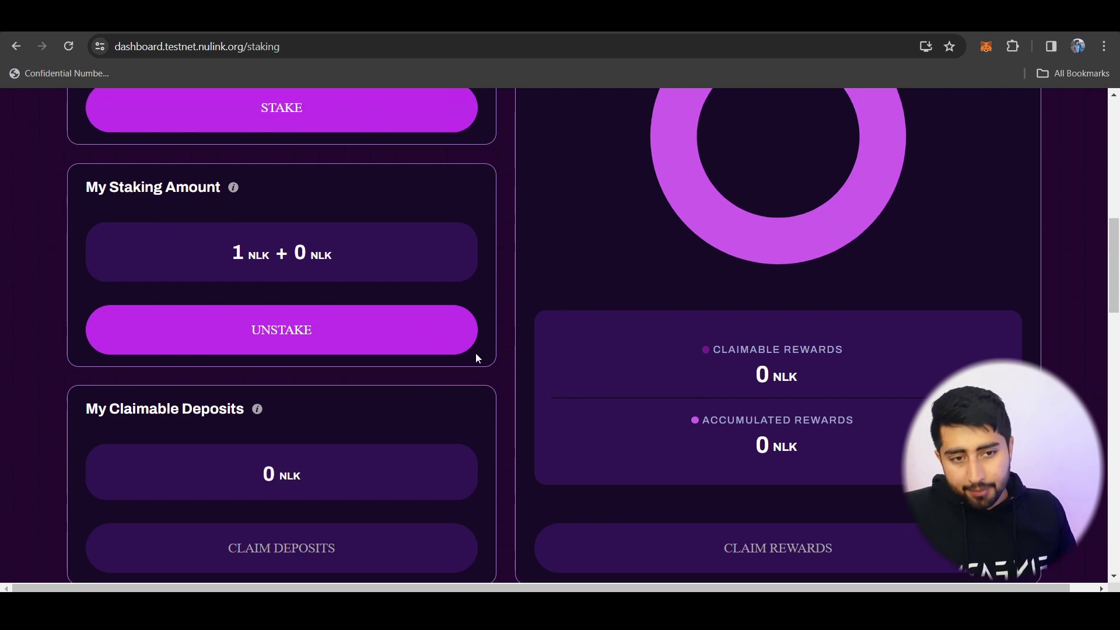
scroll(475, 352, "up", 5)
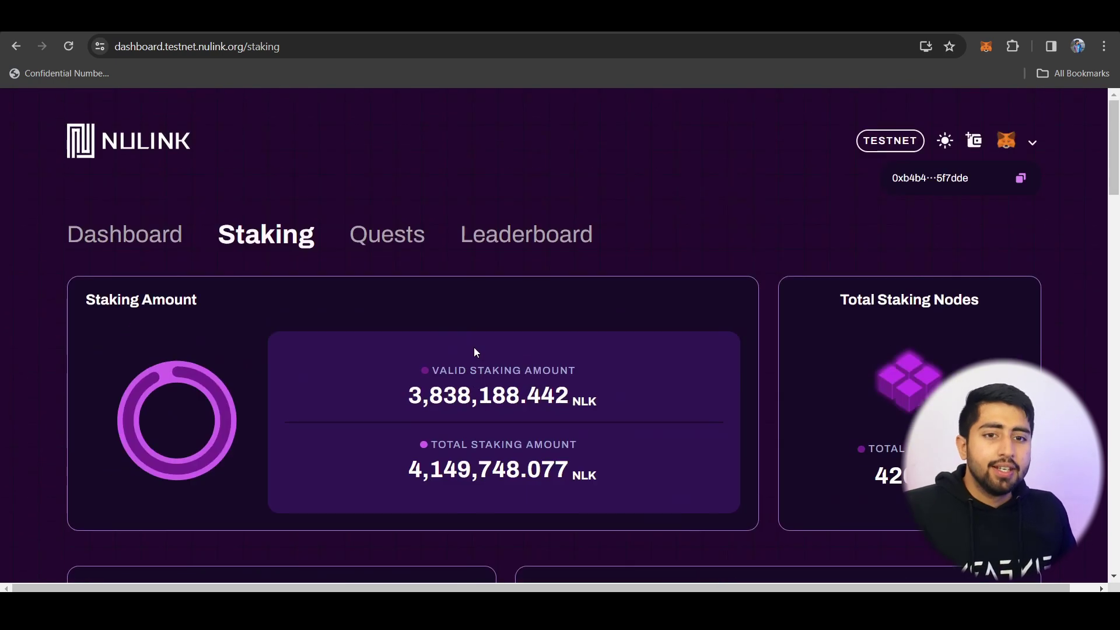
Step: Open the Quests section and examine the dashboard, agent and social media tasks with their points
left_click(377, 236)
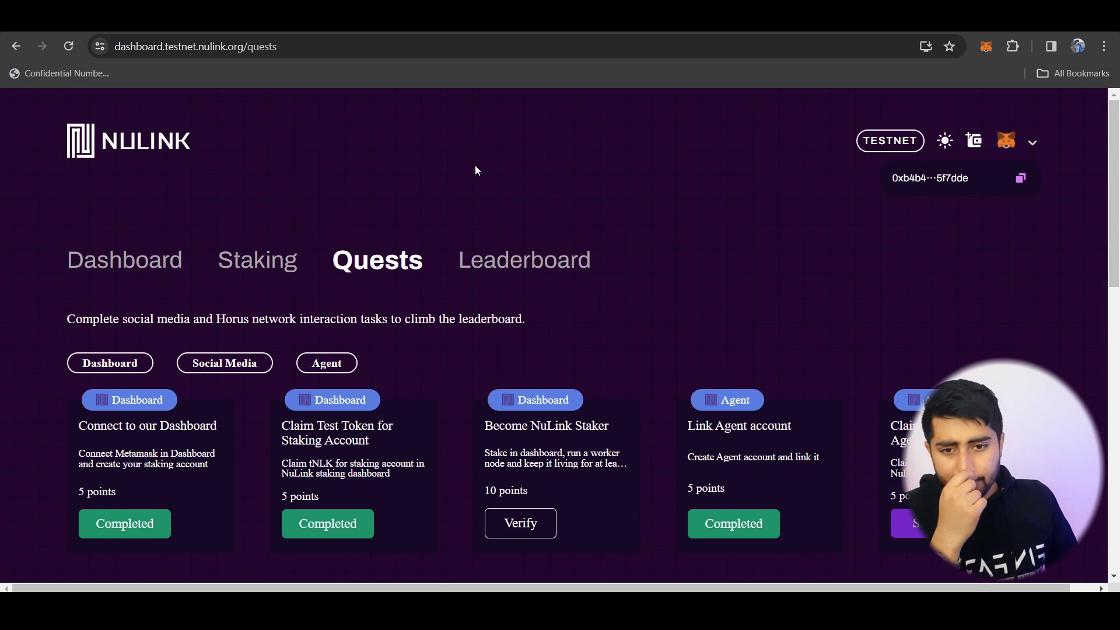
scroll(251, 403, "down", 1)
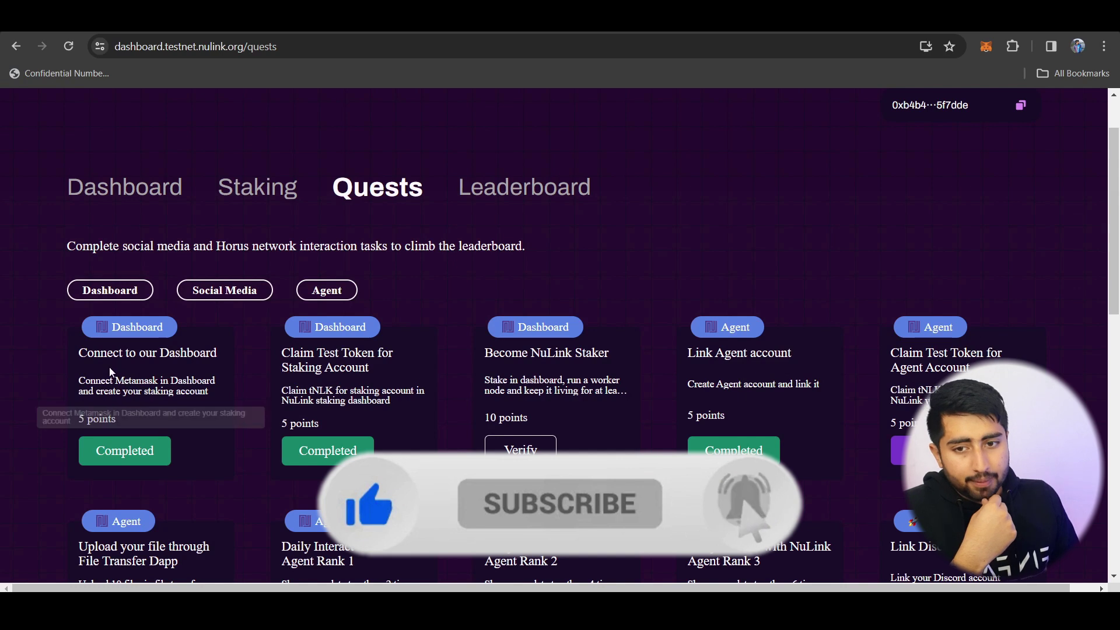
scroll(134, 356, "down", 1)
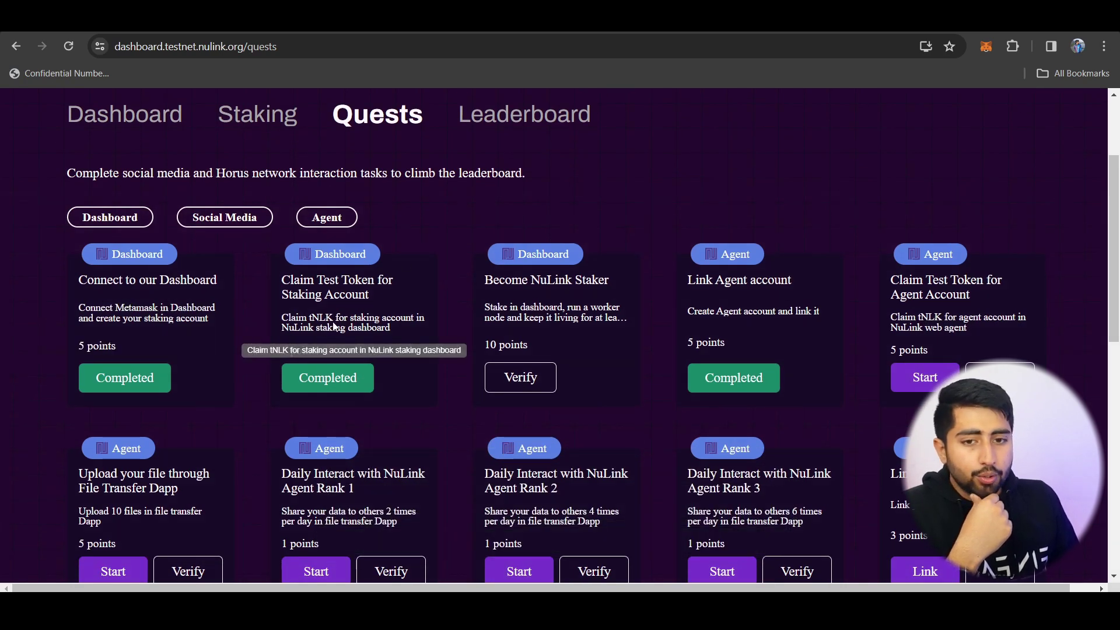
scroll(362, 334, "down", 1)
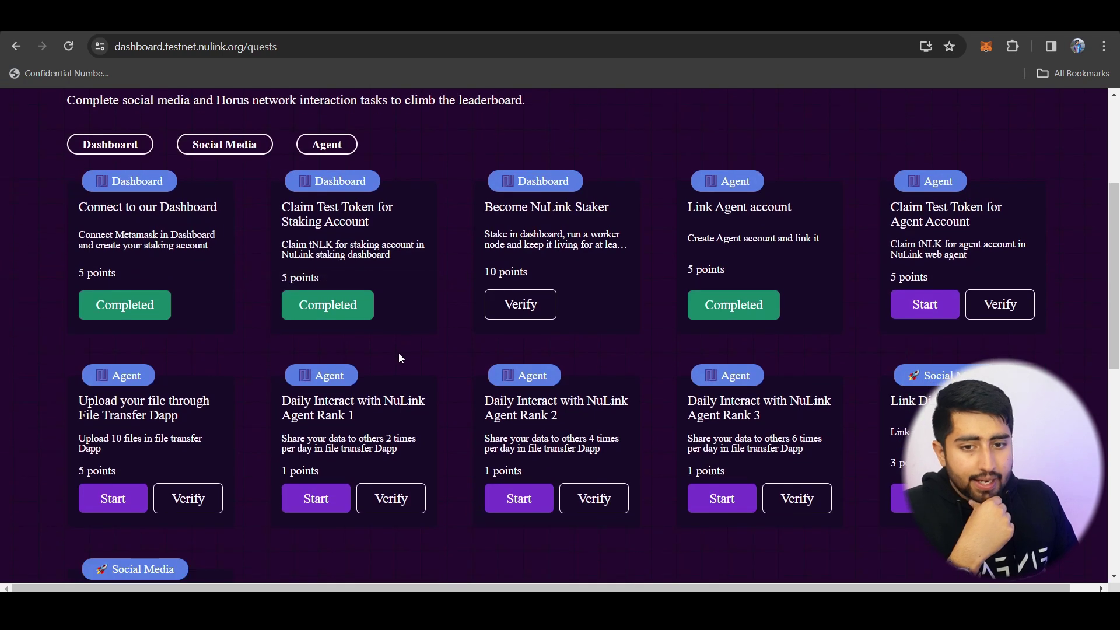
scroll(778, 377, "down", 3)
scroll(773, 338, "up", 1)
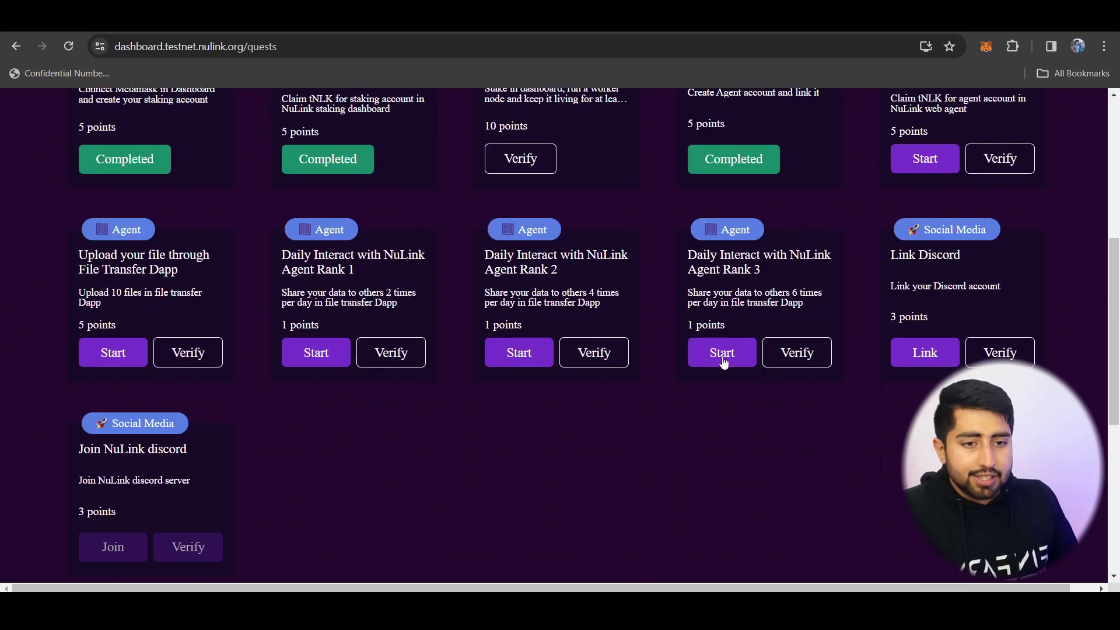
scroll(563, 242, "up", 2)
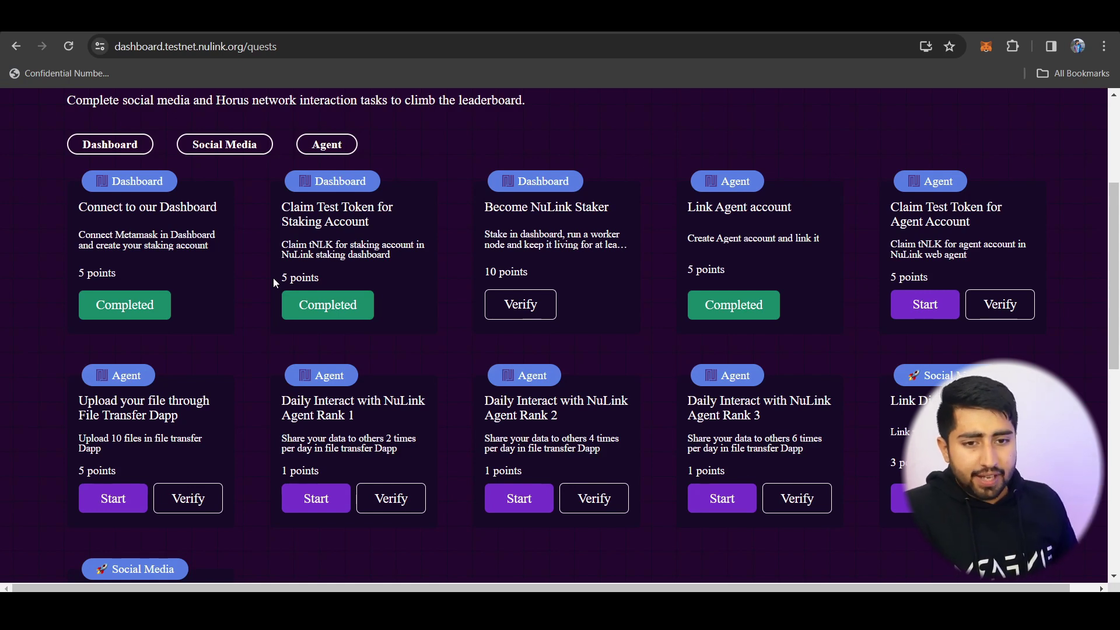
scroll(1091, 317, "down", 1)
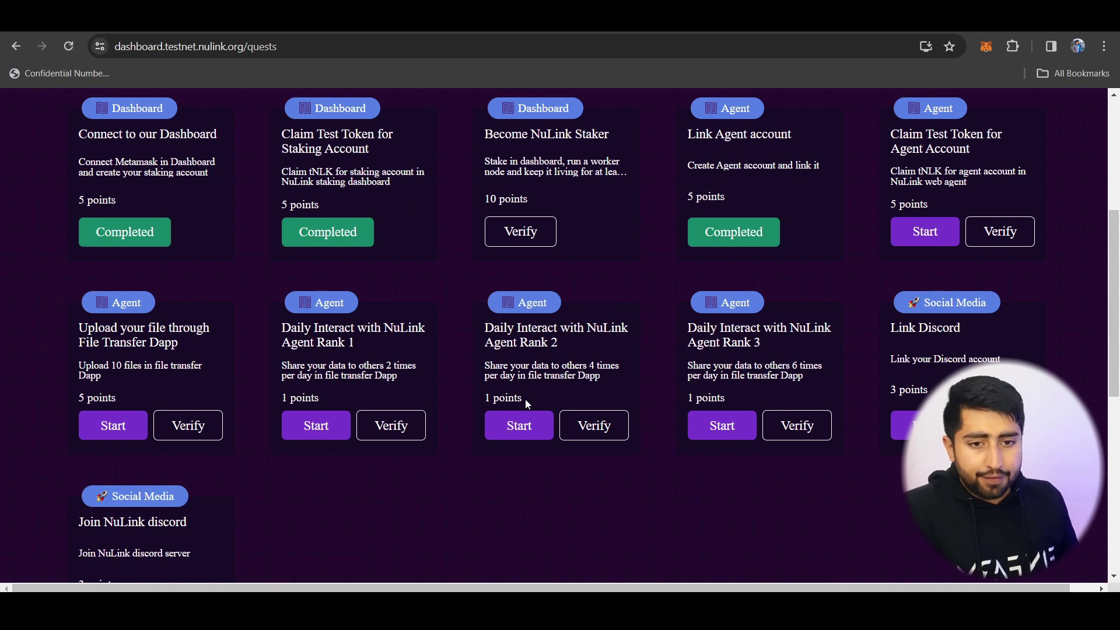
scroll(303, 495, "down", 2)
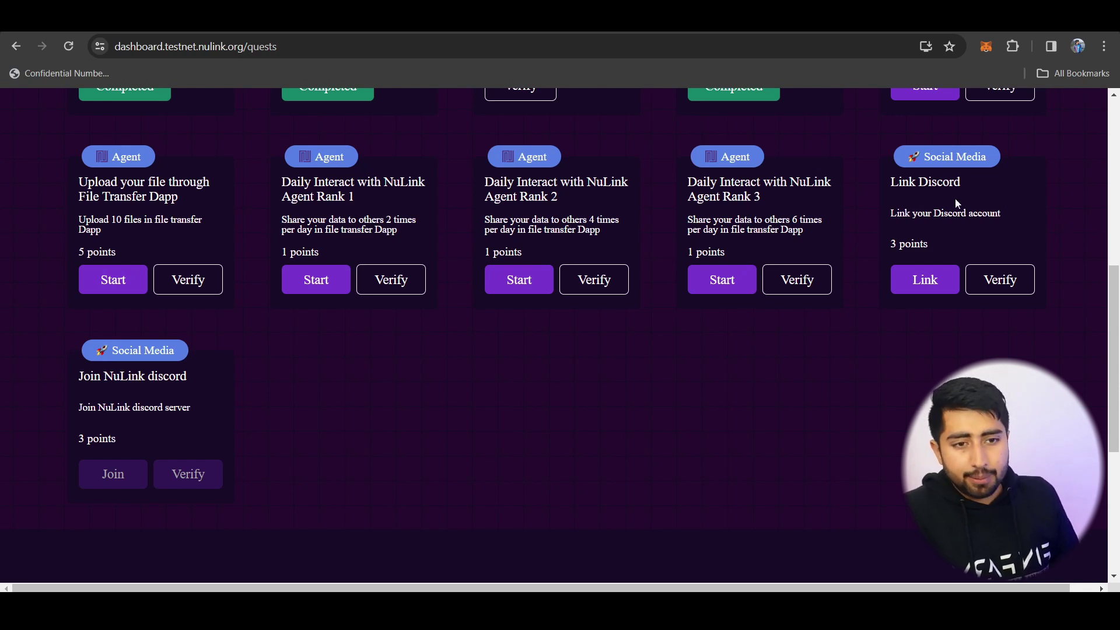
Step: Switch to X and read the guide thread's quests post and its additional points on the NLK airdrop for top testnet participants
left_click(679, 612)
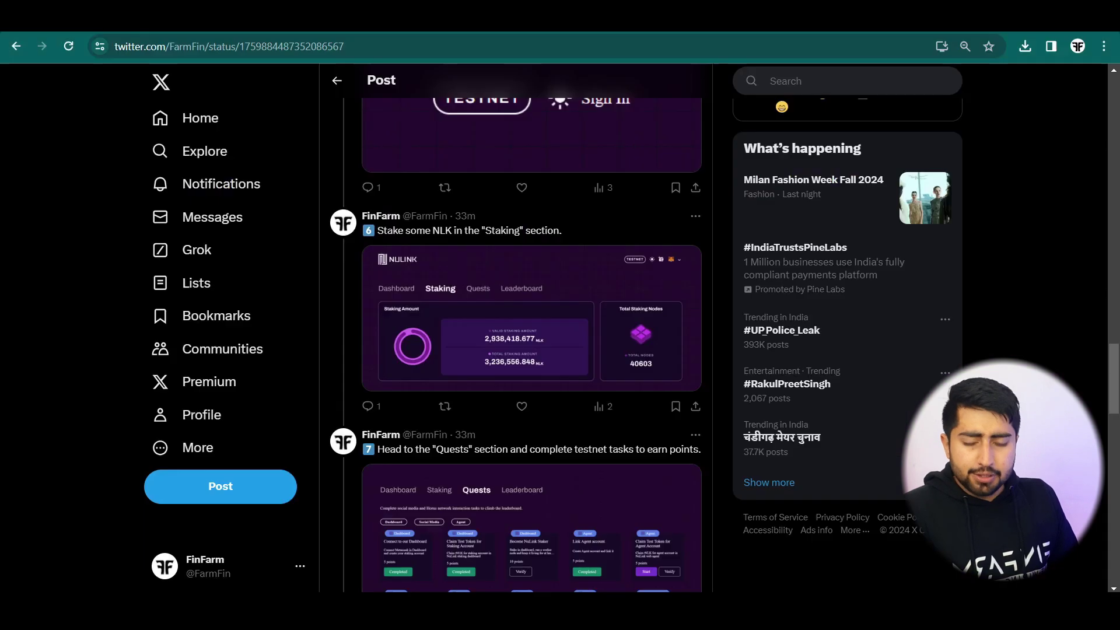
scroll(631, 437, "down", 5)
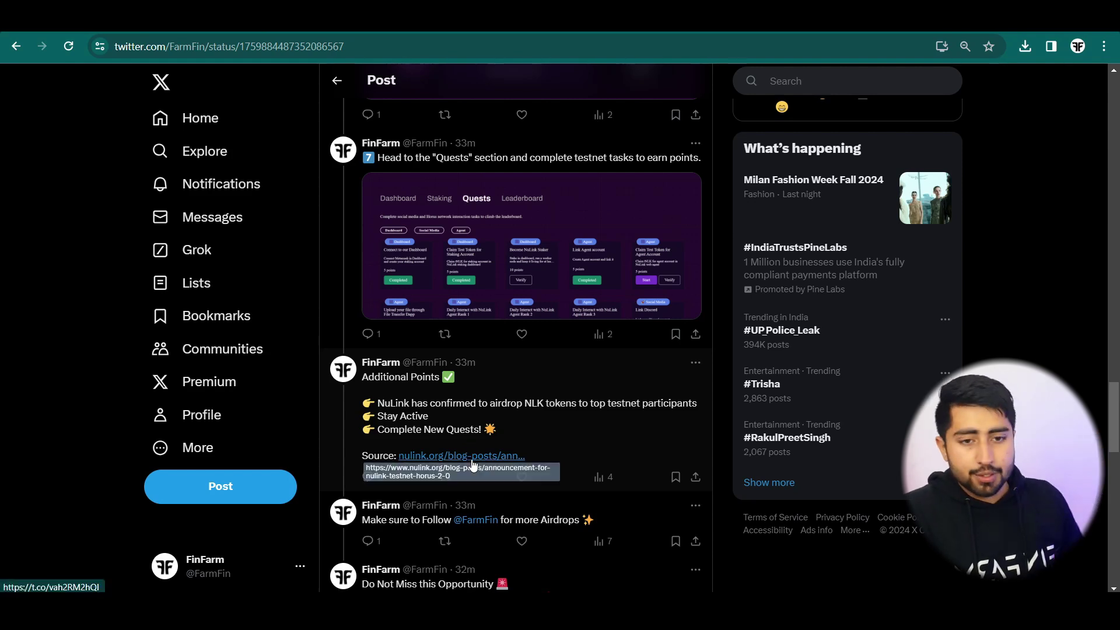
left_click_drag(587, 409, 694, 411)
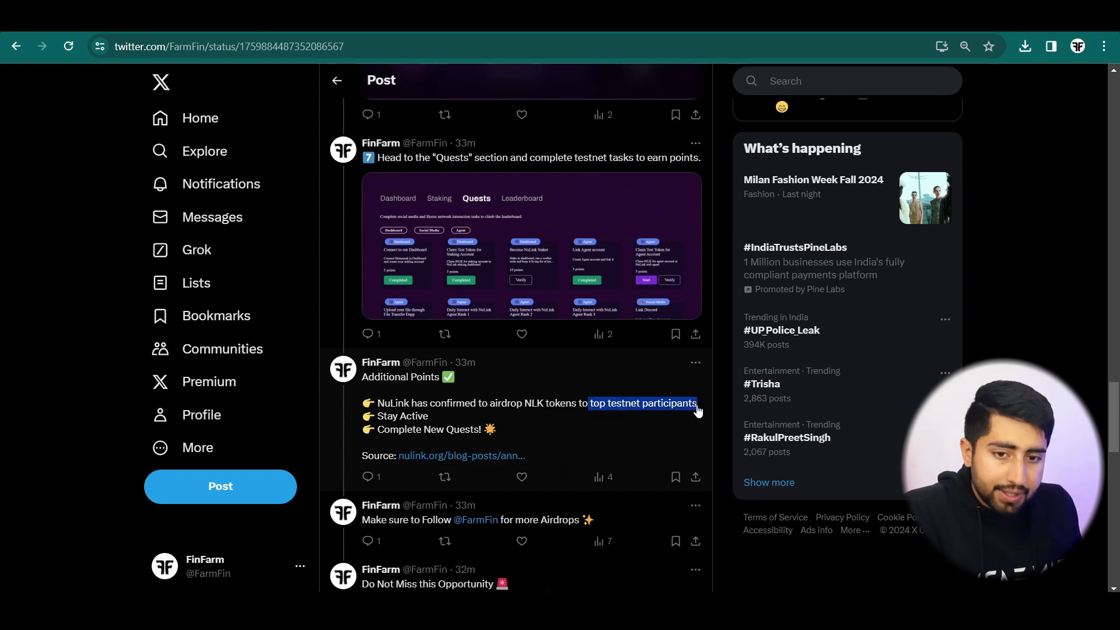
left_click(698, 411)
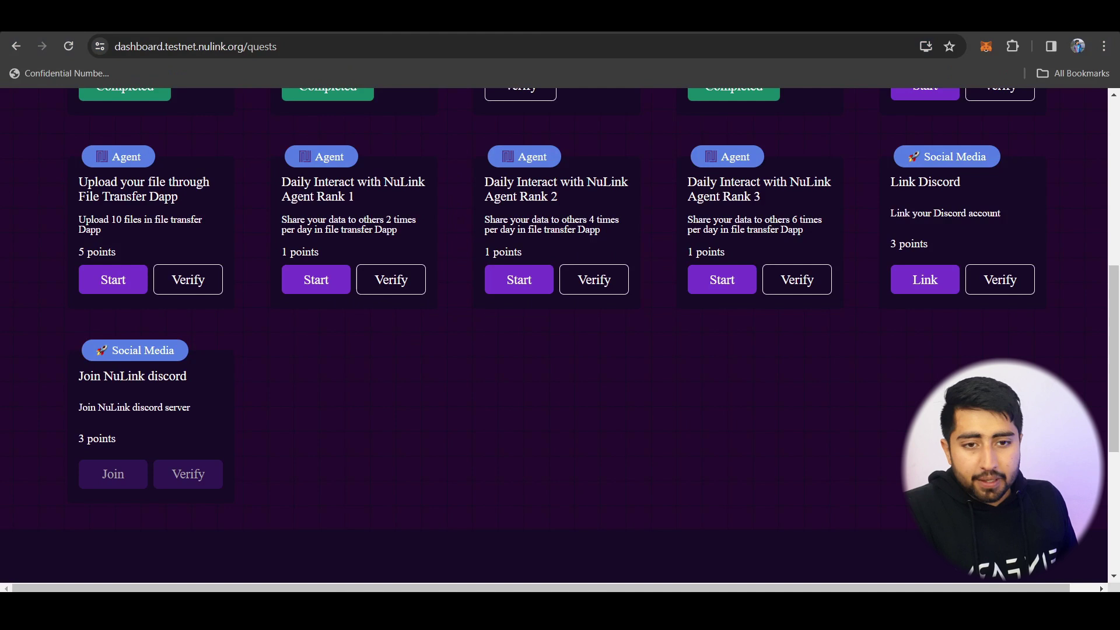
Step: Switch back to the NuLink dashboard and compare the account's ranking and score with the top entries of the Quests Leaderboard
scroll(628, 496, "up", 8)
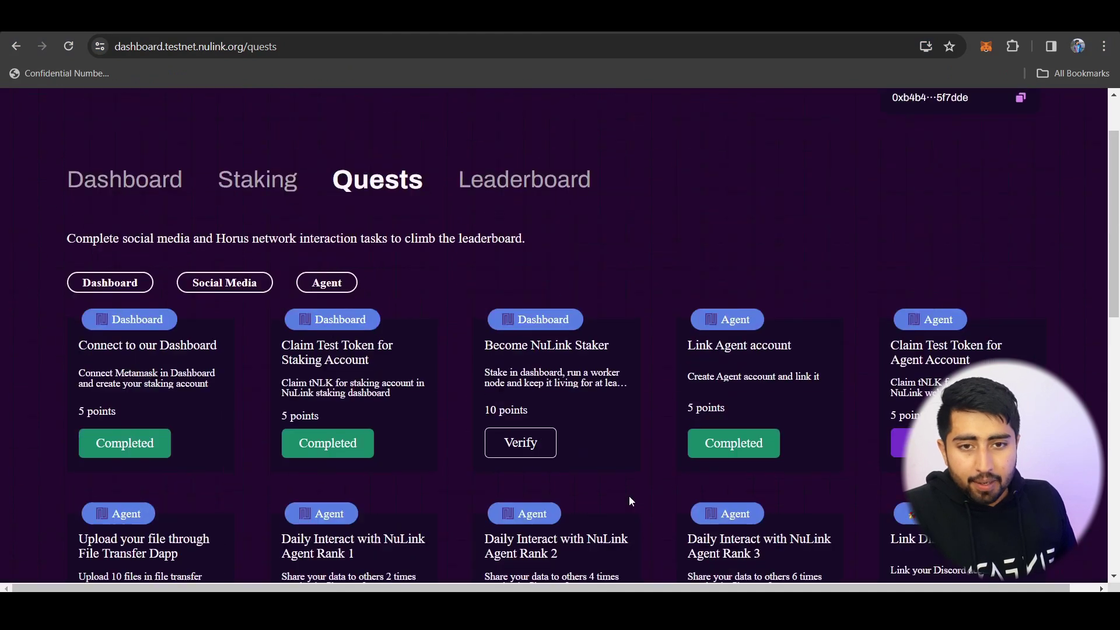
left_click(565, 266)
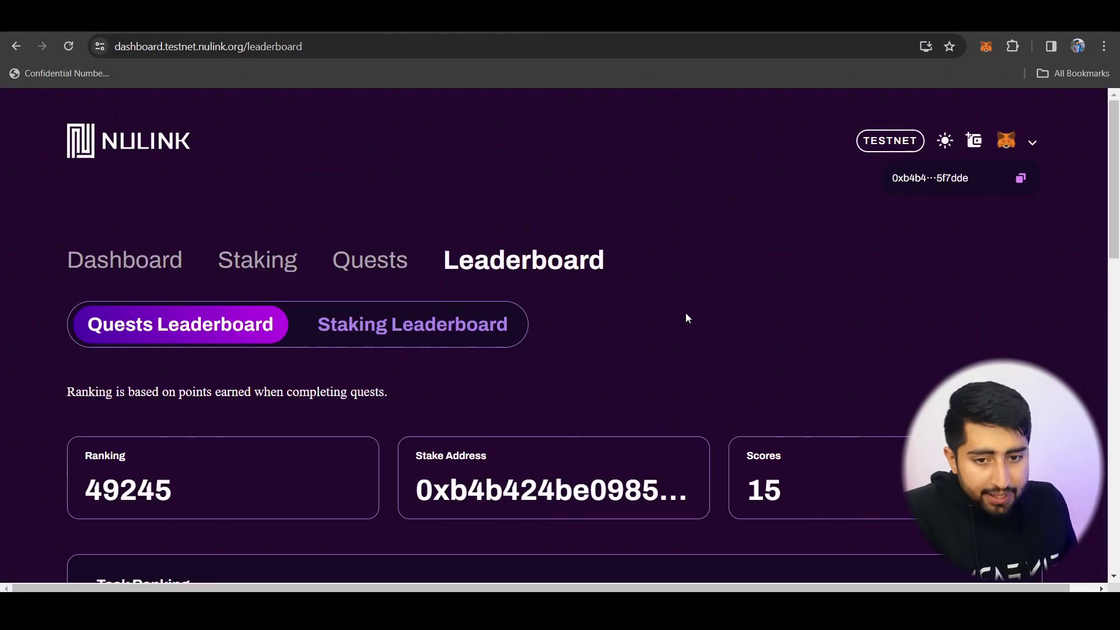
scroll(684, 327, "down", 5)
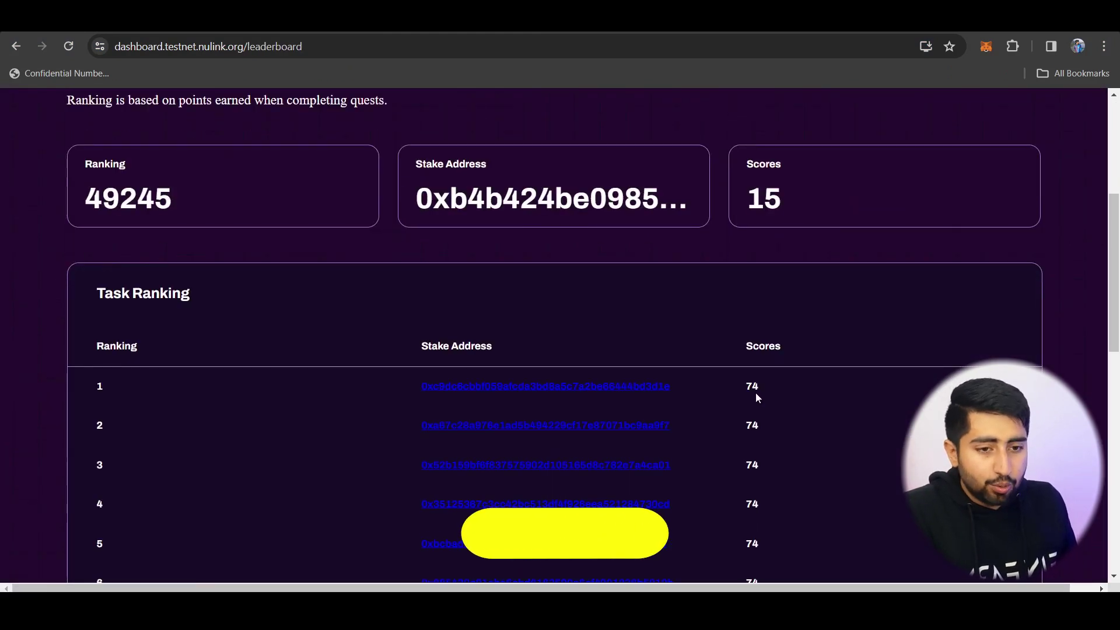
left_click_drag(743, 389, 761, 462)
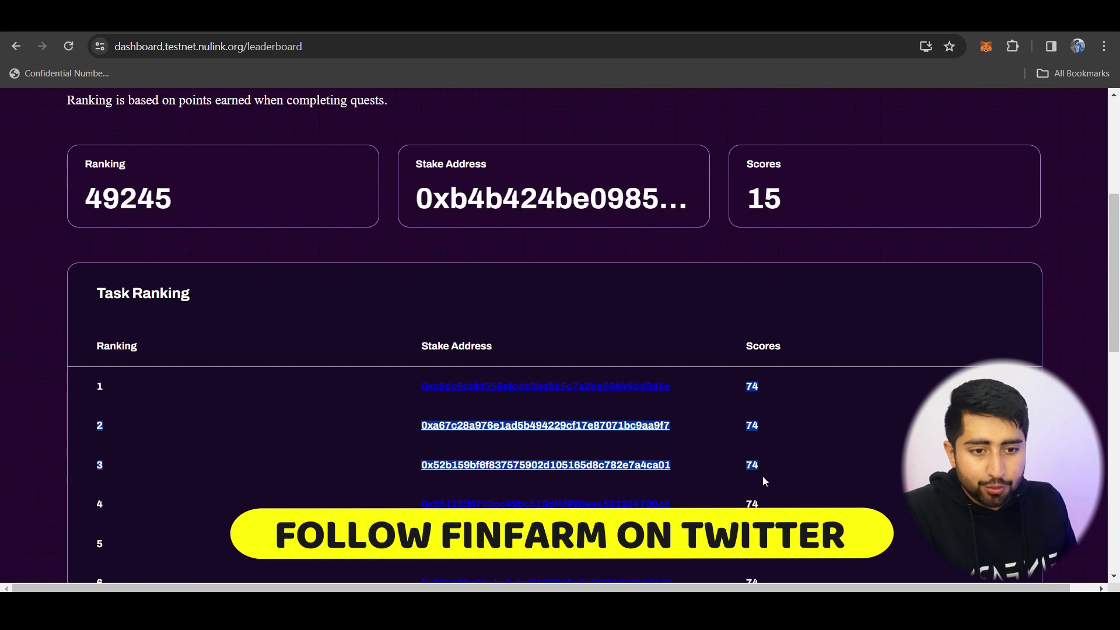
left_click_drag(756, 205, 796, 196)
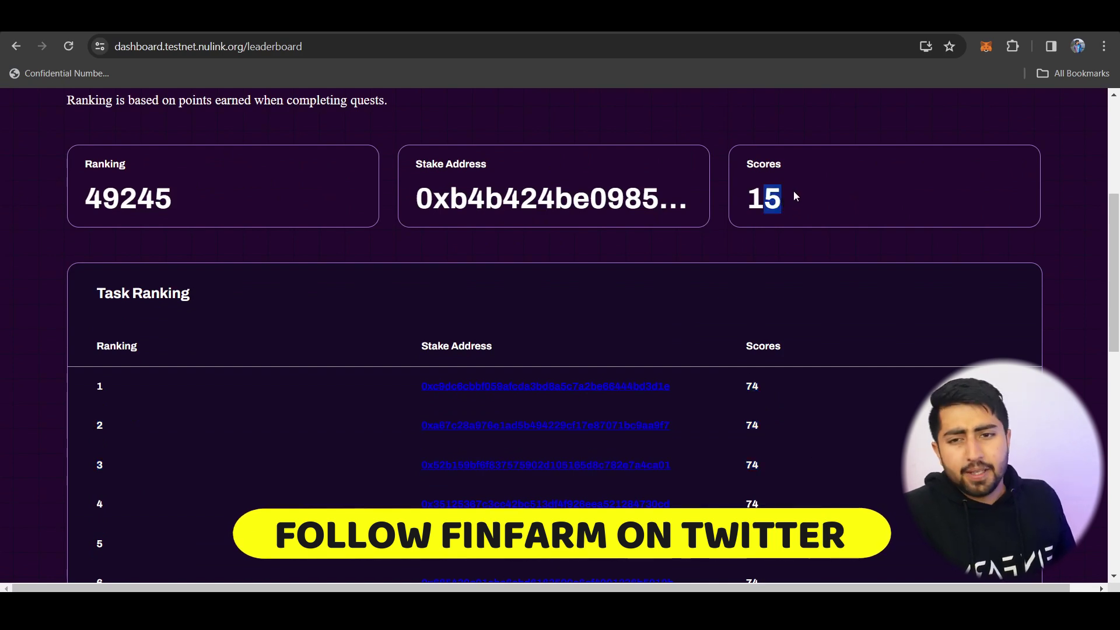
left_click_drag(165, 213, 42, 202)
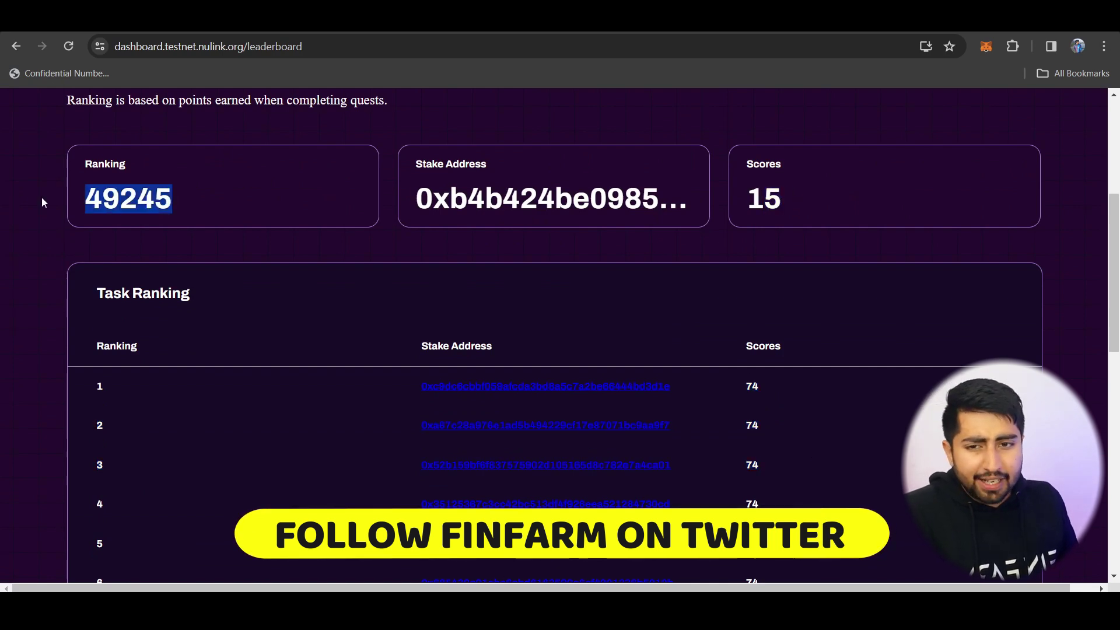
left_click(56, 203)
scroll(168, 247, "up", 3)
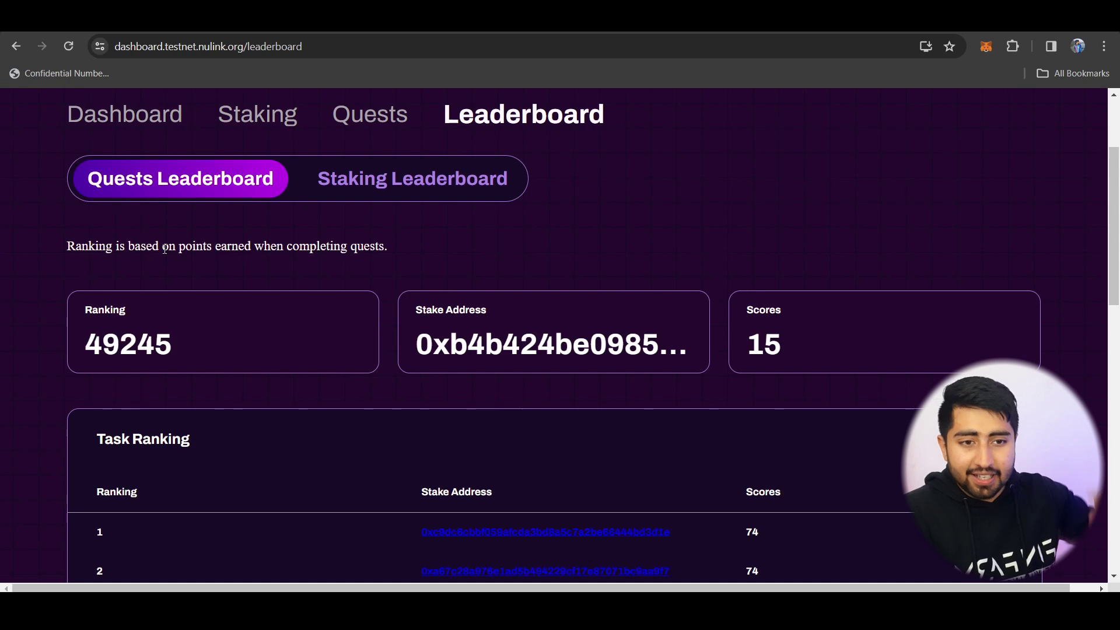
Step: Return to the Quests section and review the remaining tasks down to the Join NuLink discord quest
left_click(370, 119)
scroll(373, 334, "down", 1)
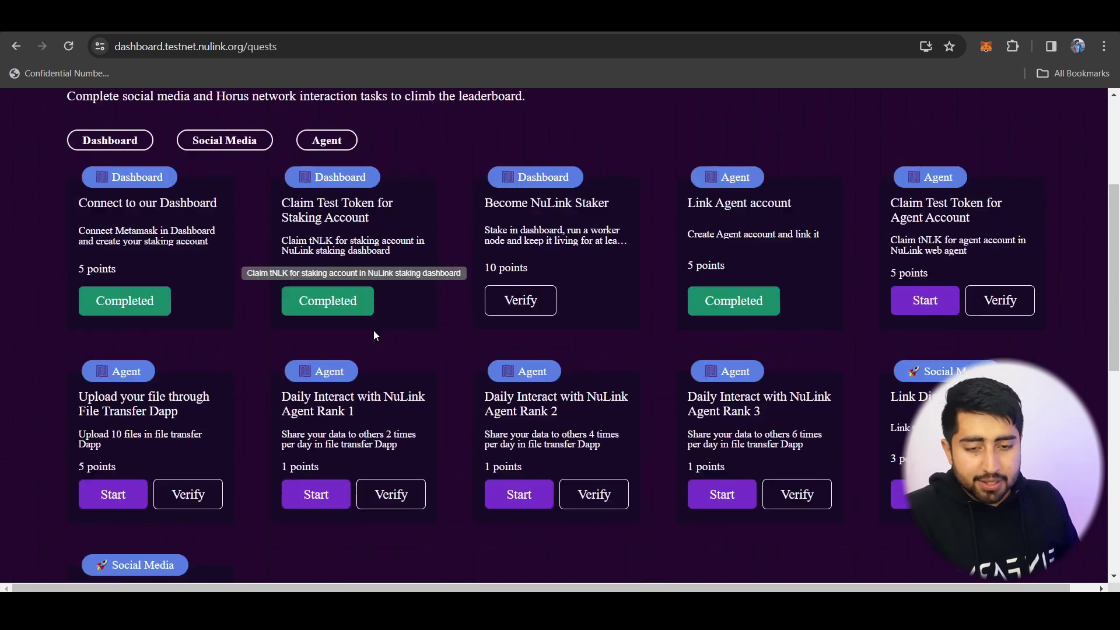
scroll(375, 335, "down", 1)
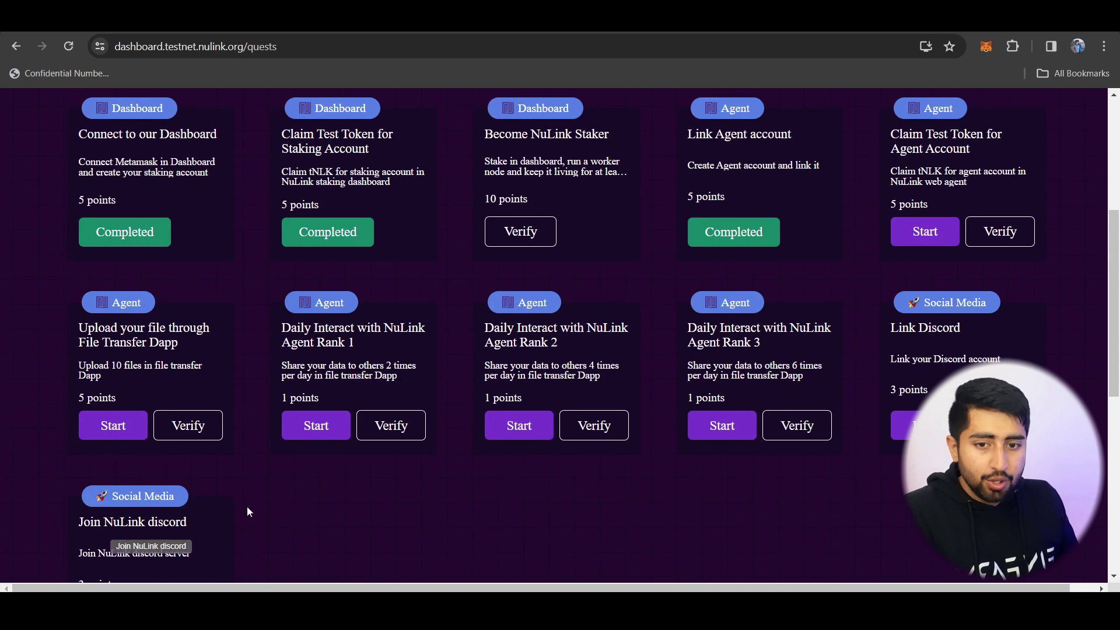
scroll(280, 508, "down", 1)
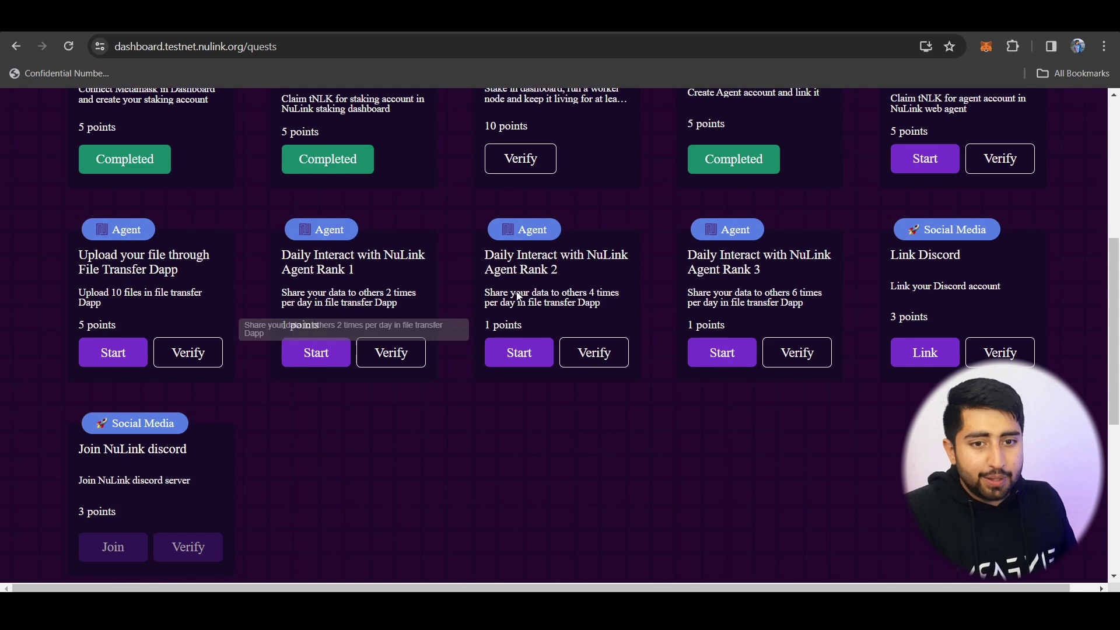
scroll(898, 304, "down", 2)
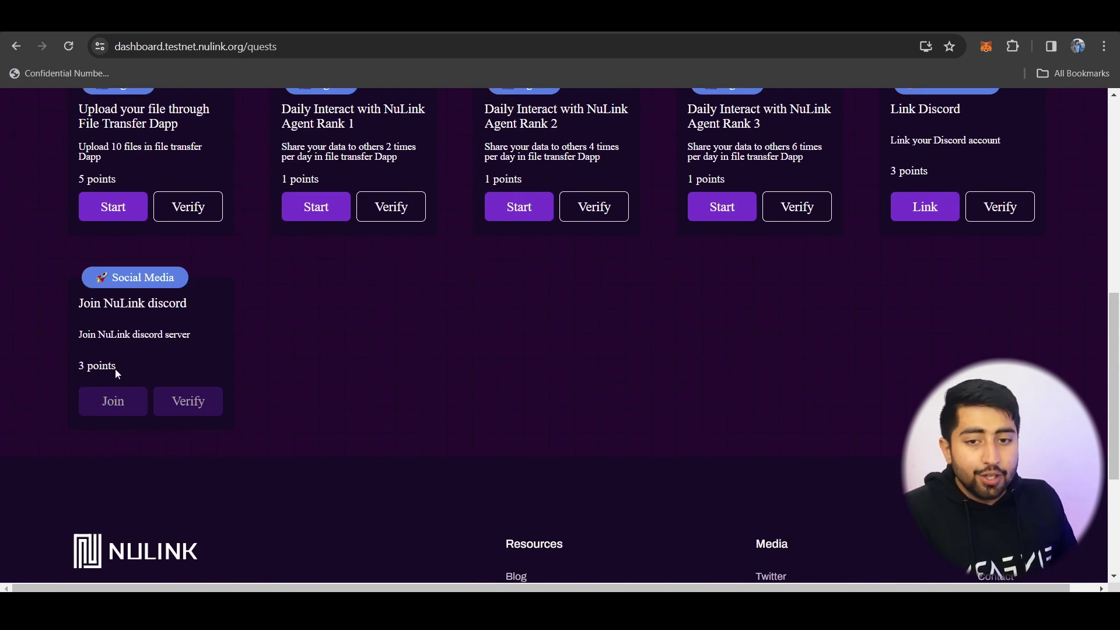
scroll(111, 368, "up", 7)
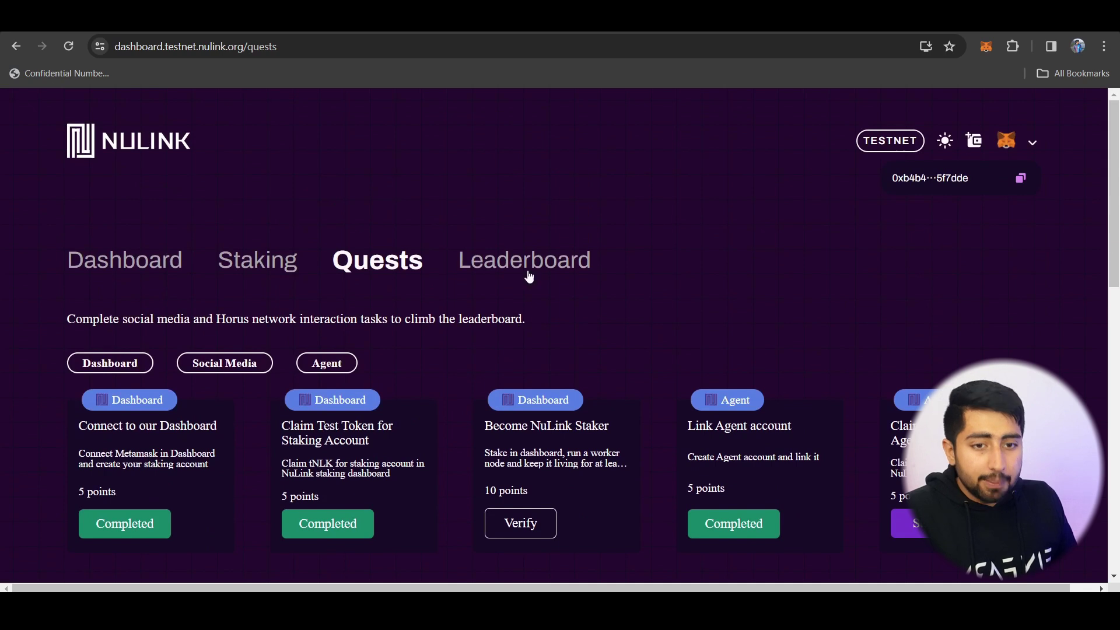
Step: Recheck the account's place in the Quests Leaderboard and go back to the quest list
left_click(528, 273)
scroll(498, 382, "down", 4)
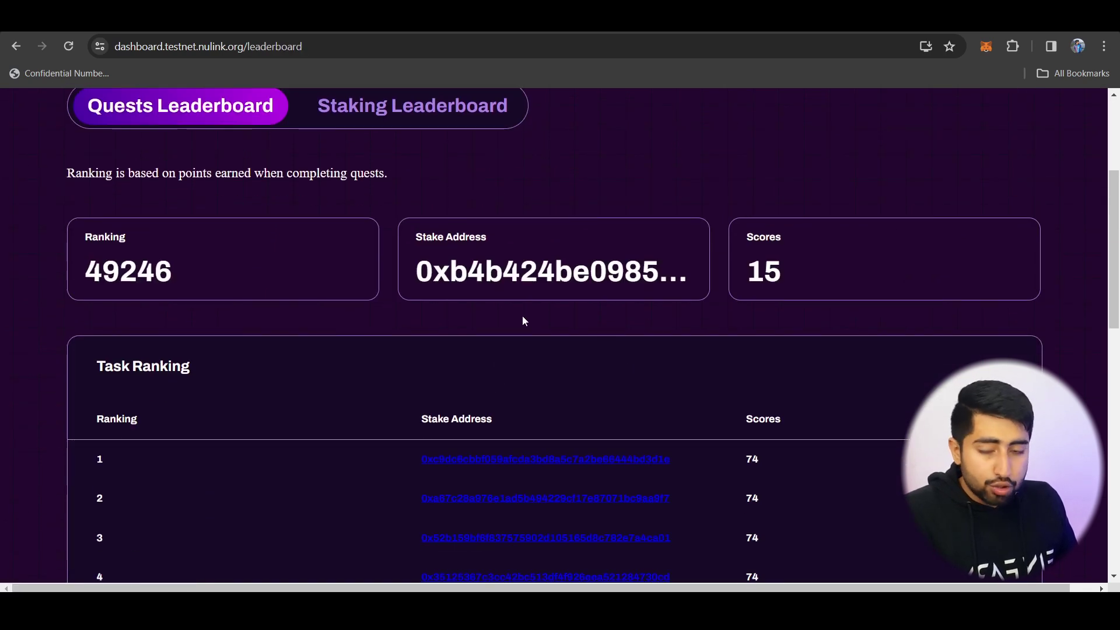
scroll(495, 312, "up", 2)
left_click(390, 182)
scroll(374, 303, "down", 1)
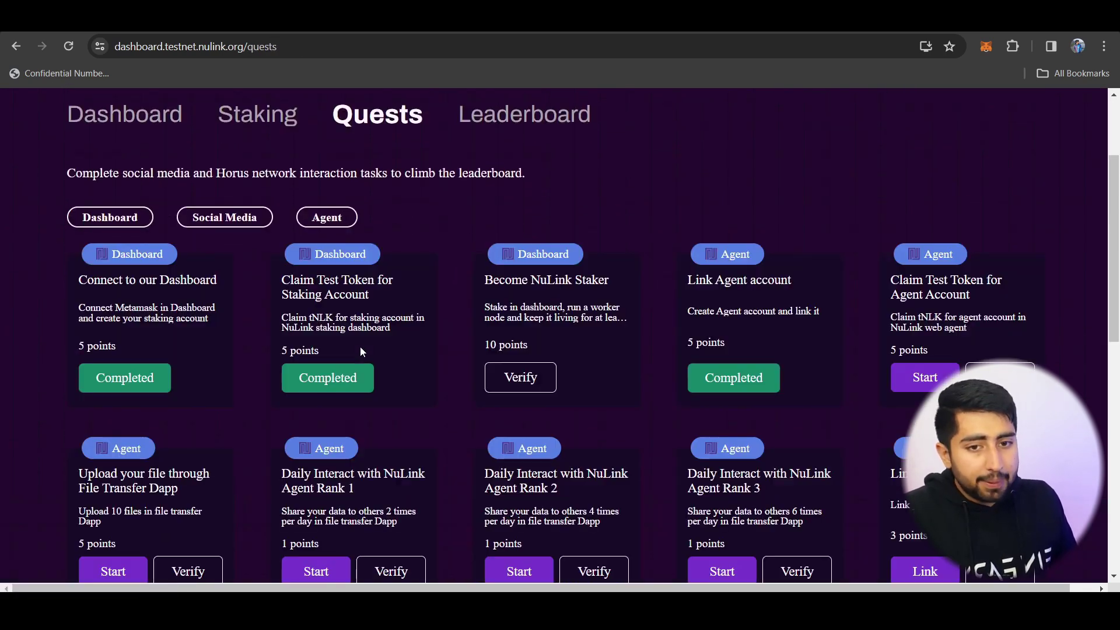